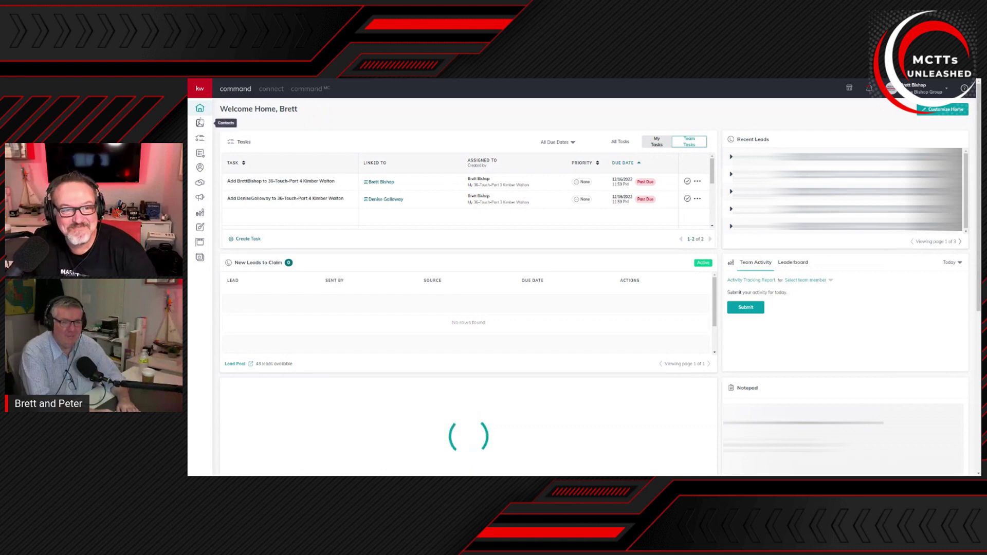
Step: Browse the sidebar and dashboard, ending on the team's Contacts list
left_click(200, 124)
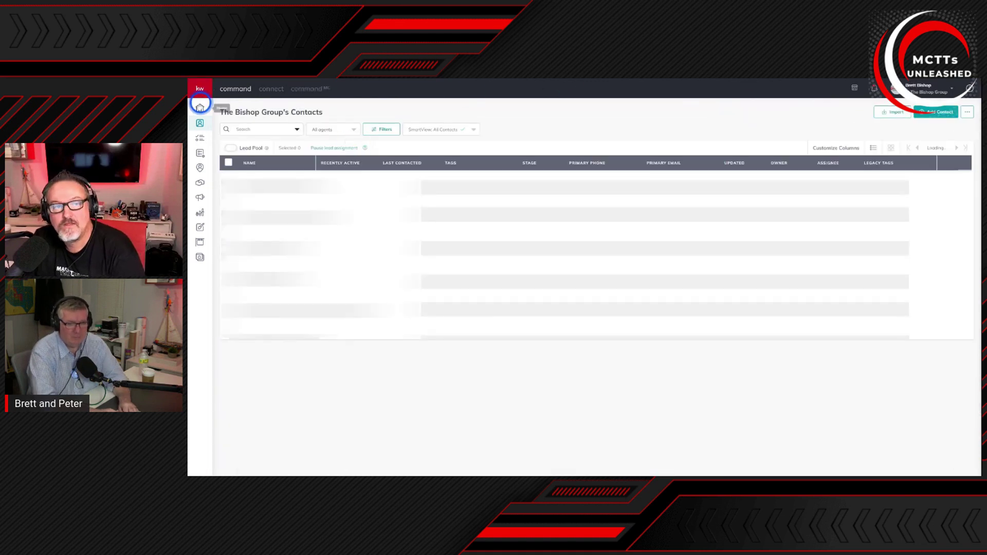
left_click(199, 90)
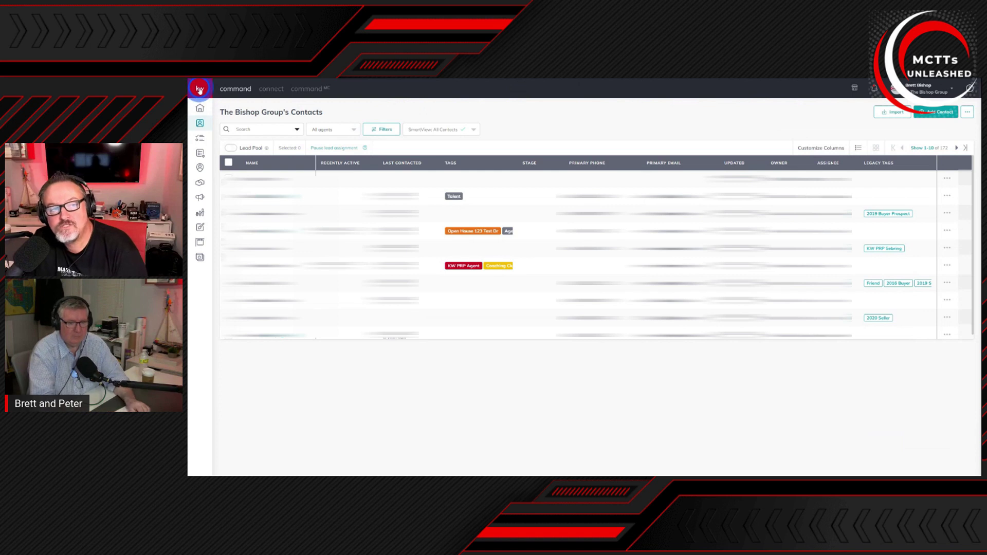
left_click(200, 108)
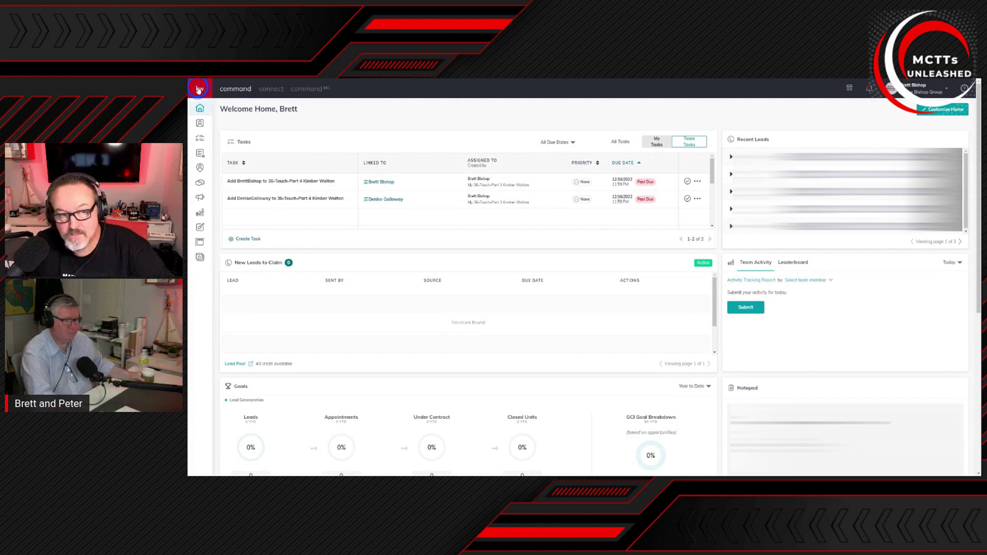
left_click(200, 89)
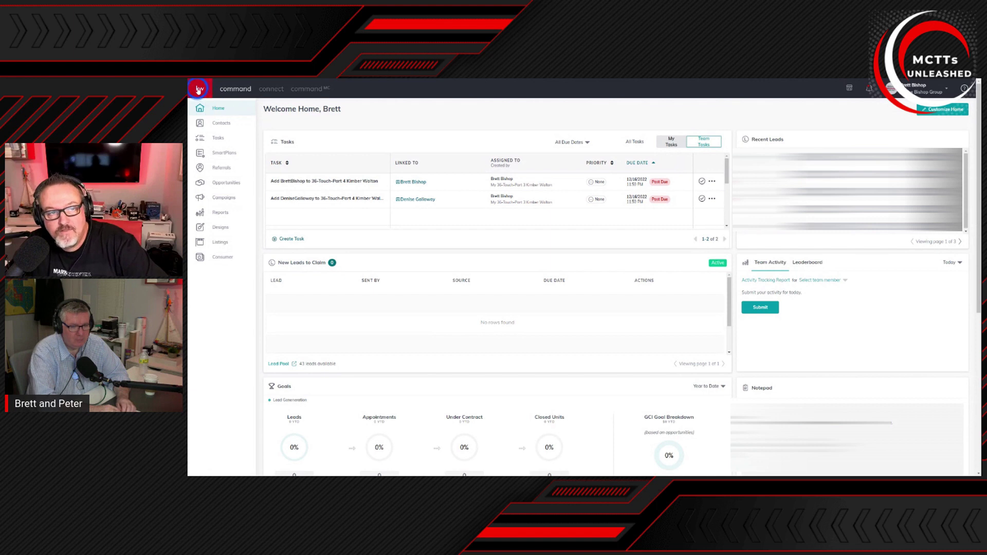
left_click(199, 89)
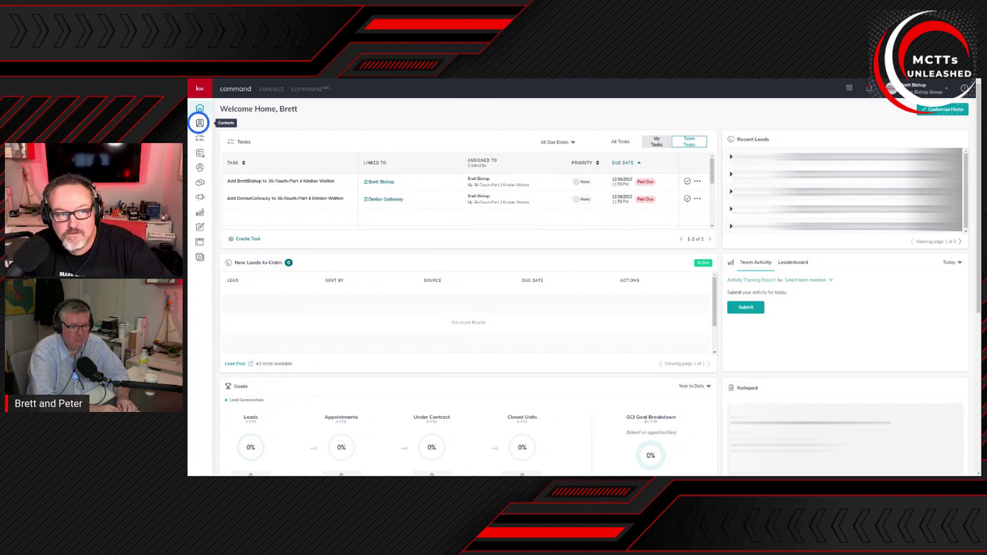
left_click(200, 123)
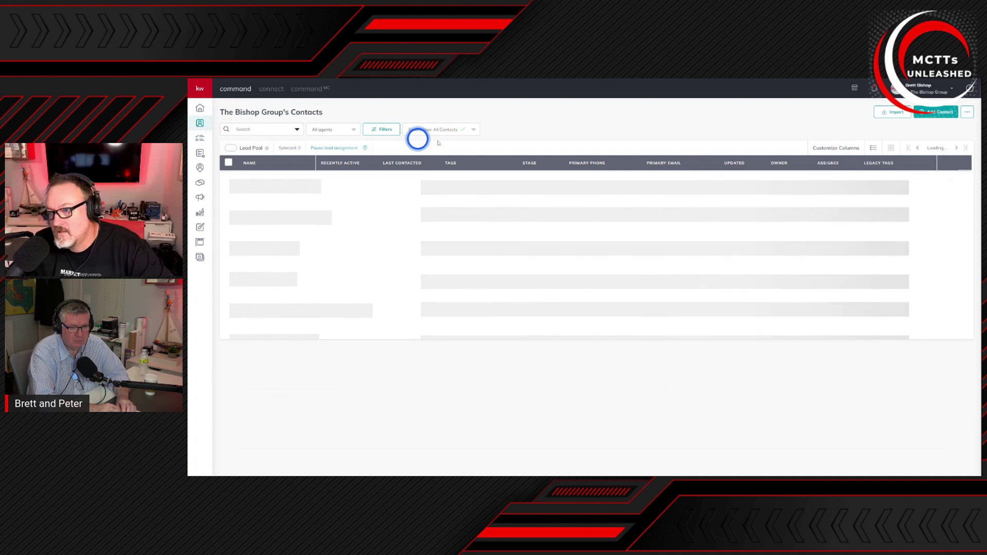
Step: Search the contacts for the first name 'peter' and open a blank Add Contact form
left_click(941, 115)
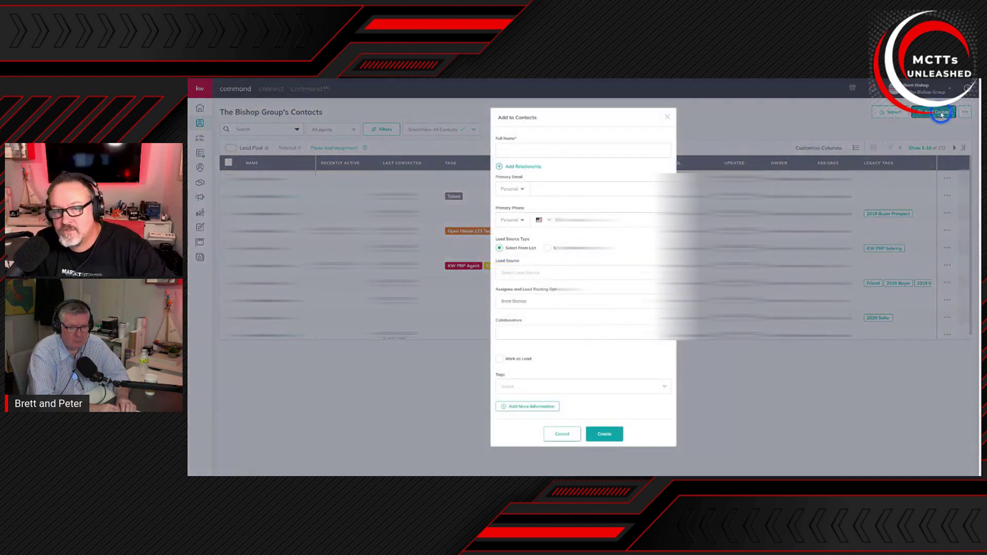
left_click(667, 116)
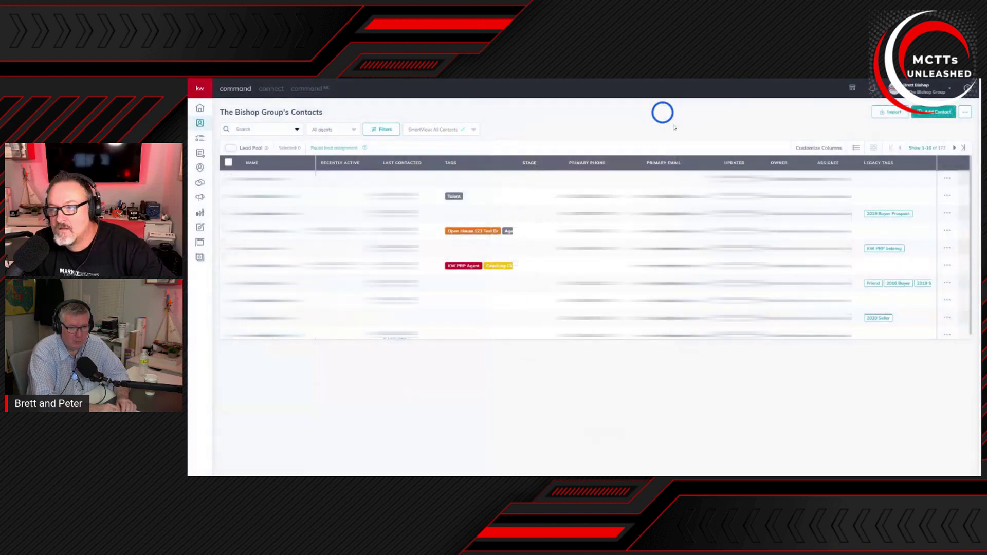
left_click(249, 130)
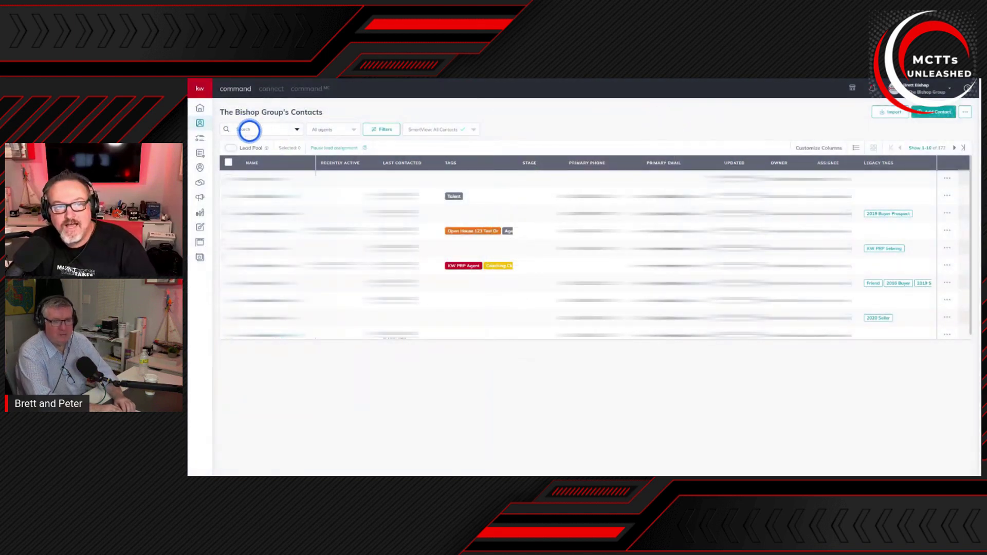
type("peter")
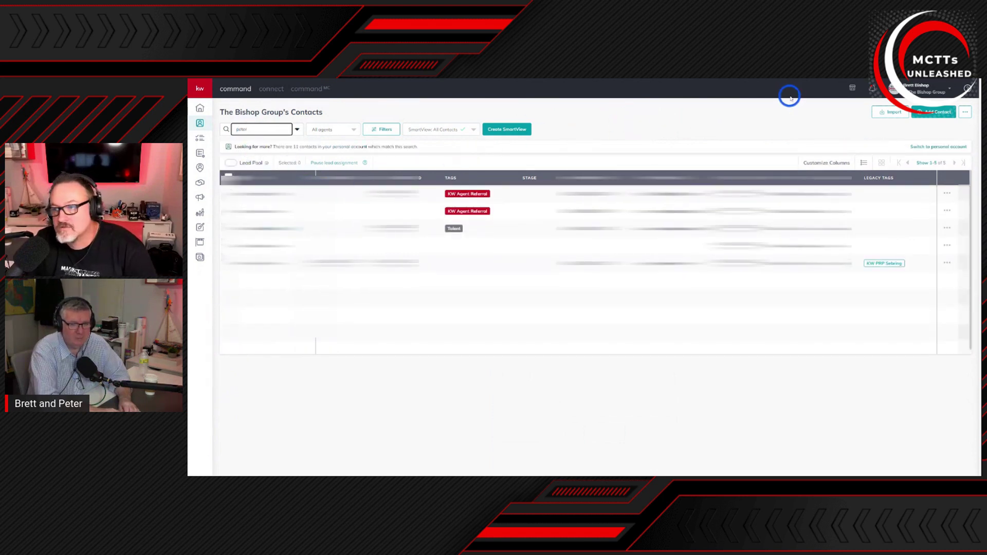
left_click(935, 112)
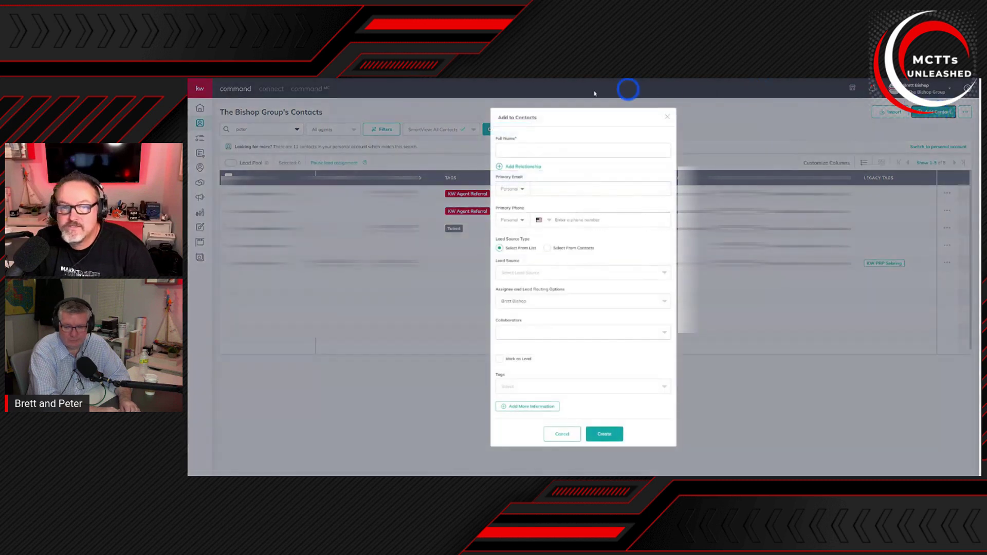
Step: Fill in the contact's full name, primary email and primary phone
left_click(543, 151)
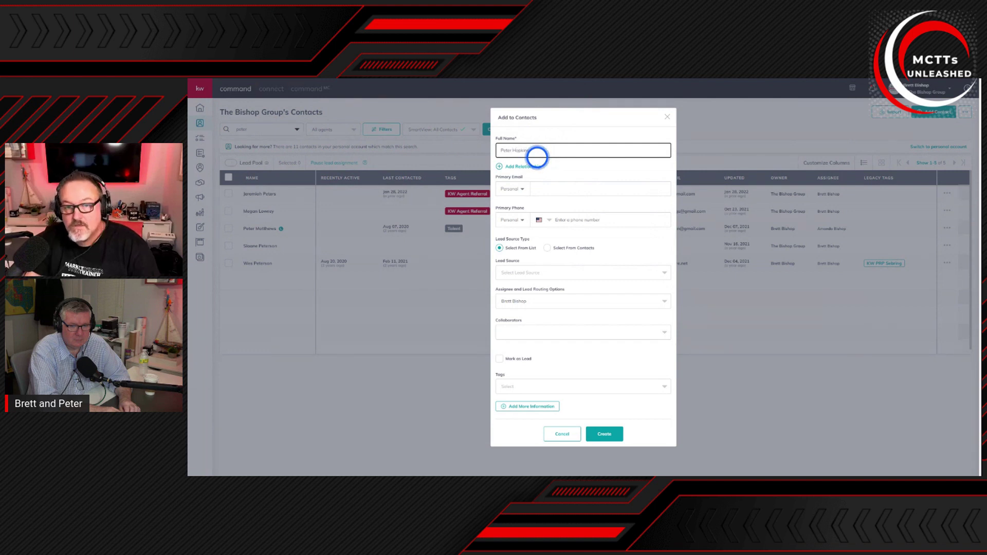
left_click(550, 188)
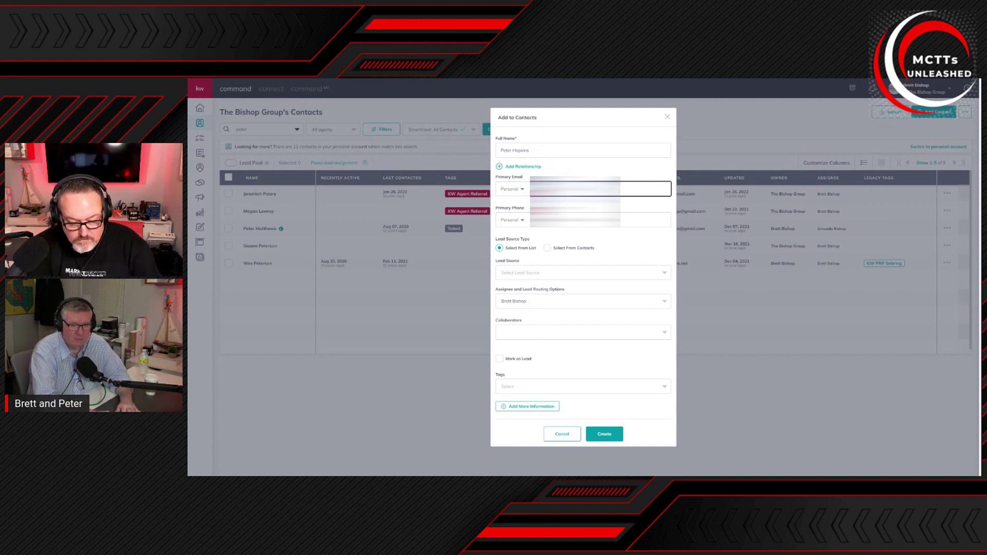
left_click(563, 220)
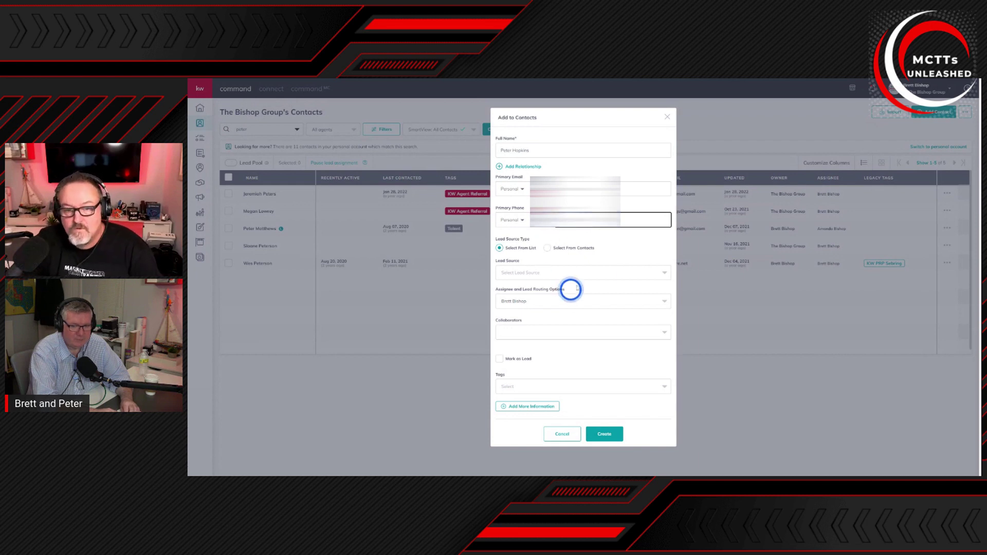
Step: Set the contact's lead source to SOI
left_click(592, 272)
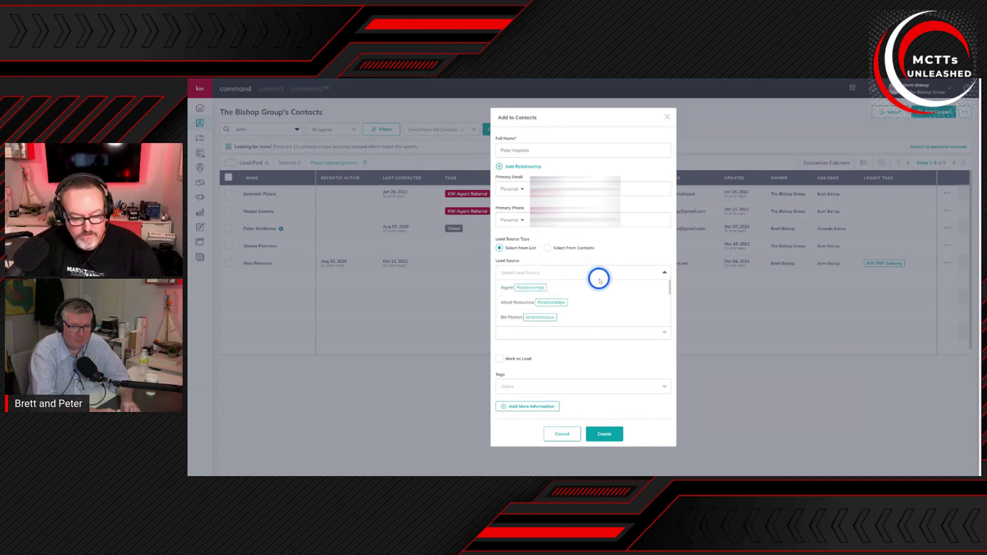
type("soi")
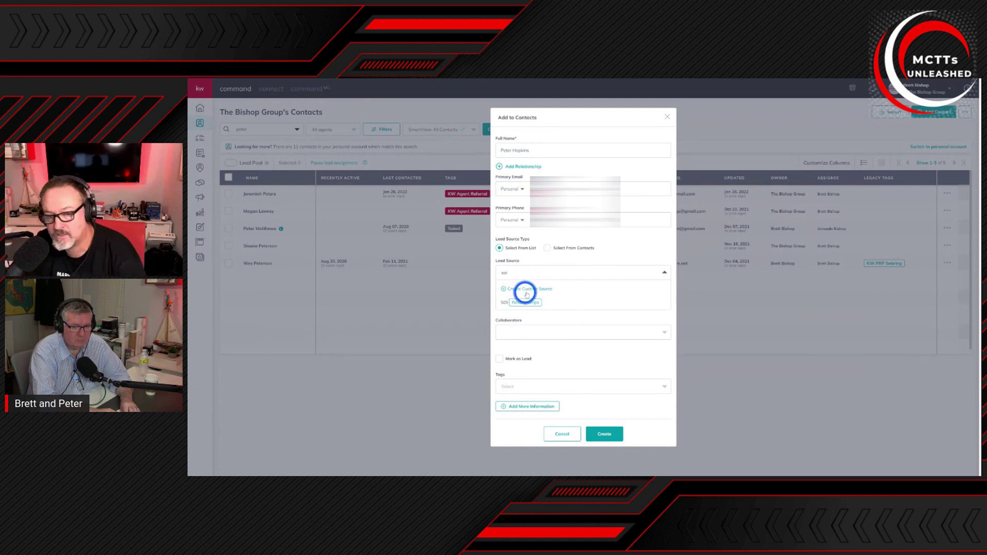
left_click(522, 302)
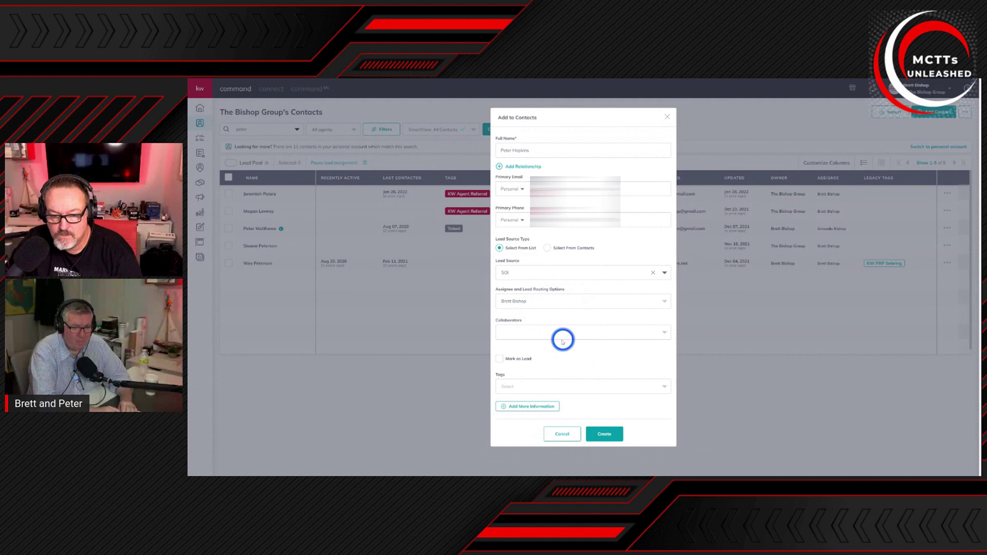
left_click(524, 388)
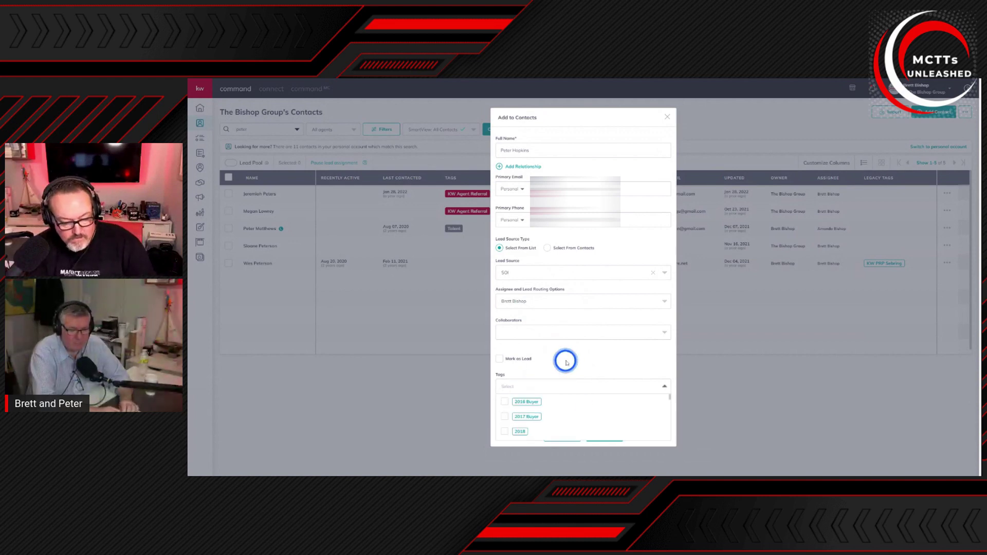
Step: Create a red custom tag 'South Florida MCTTs' and reveal the extra information sections
type("SW")
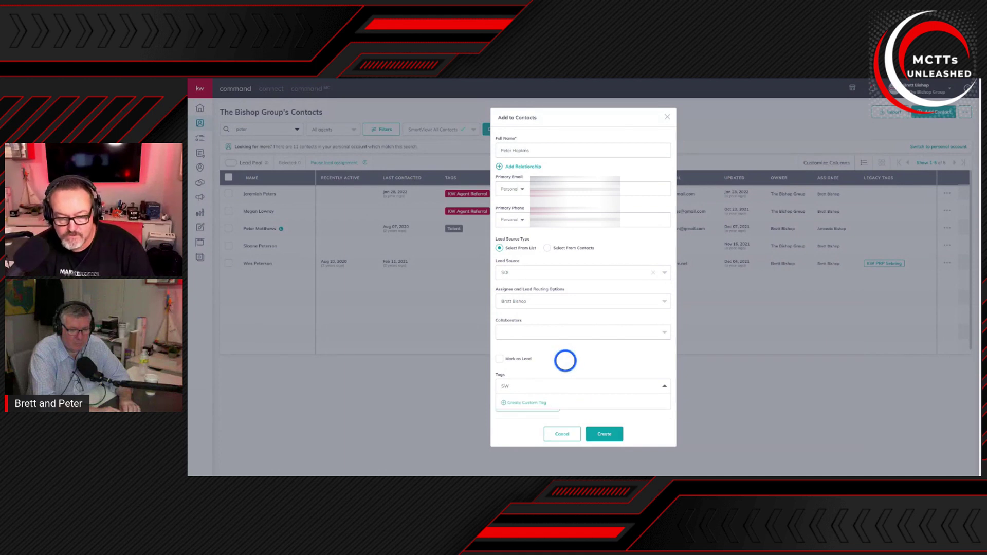
key("BackSpace")
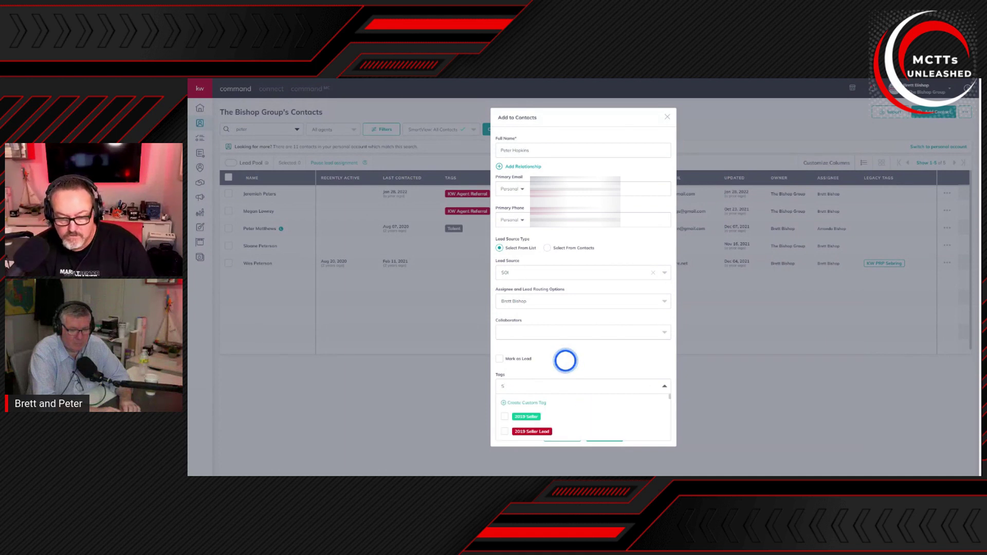
type("outh Florida")
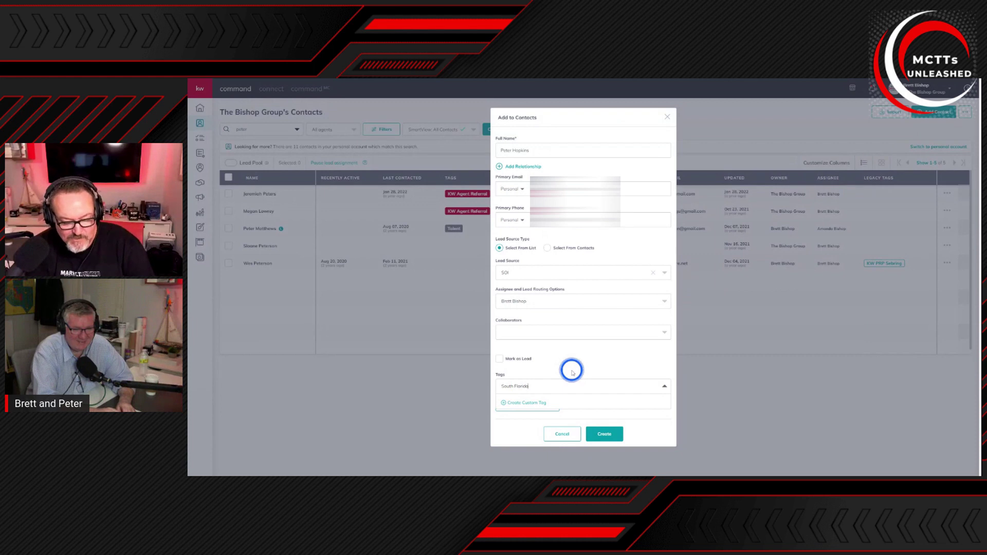
type("MCTTs")
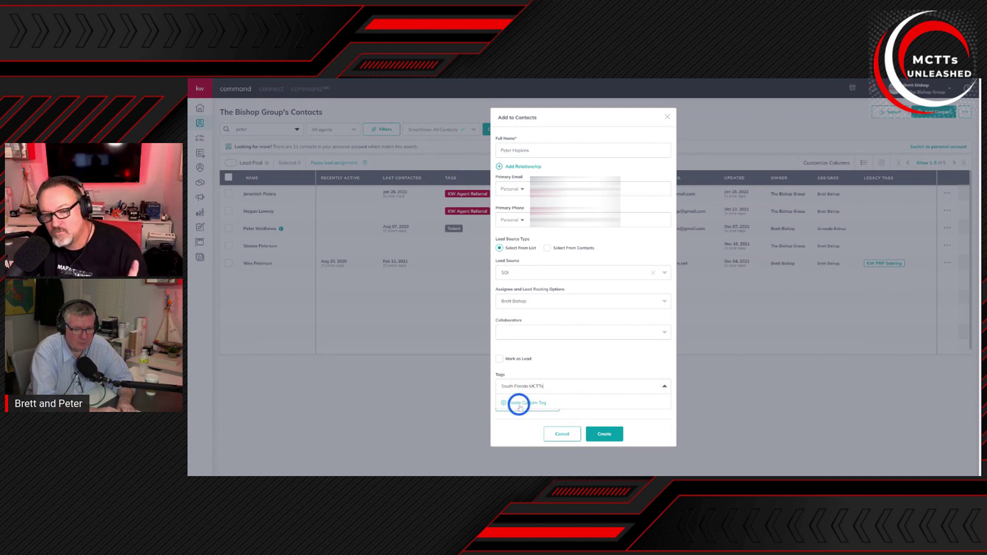
key("BackSpace")
key("BackSpace")
key("BackSpace")
key("BackSpace")
key("BackSpace")
key("BackSpace")
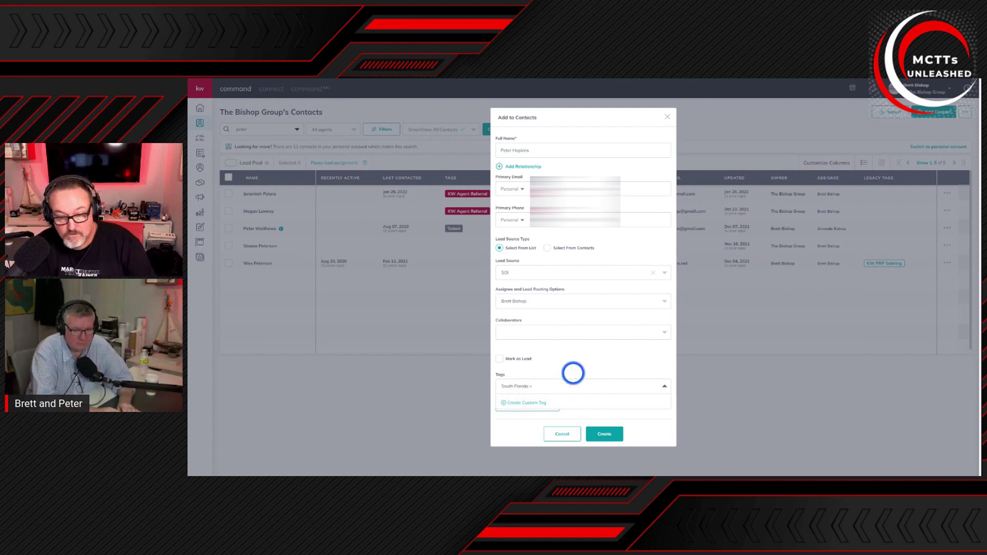
type("MCTTs")
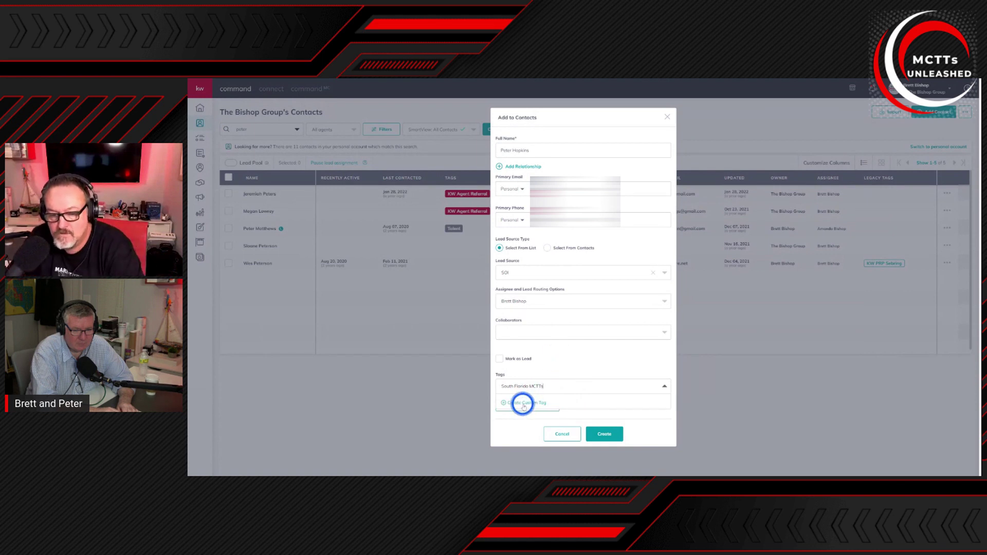
left_click(523, 405)
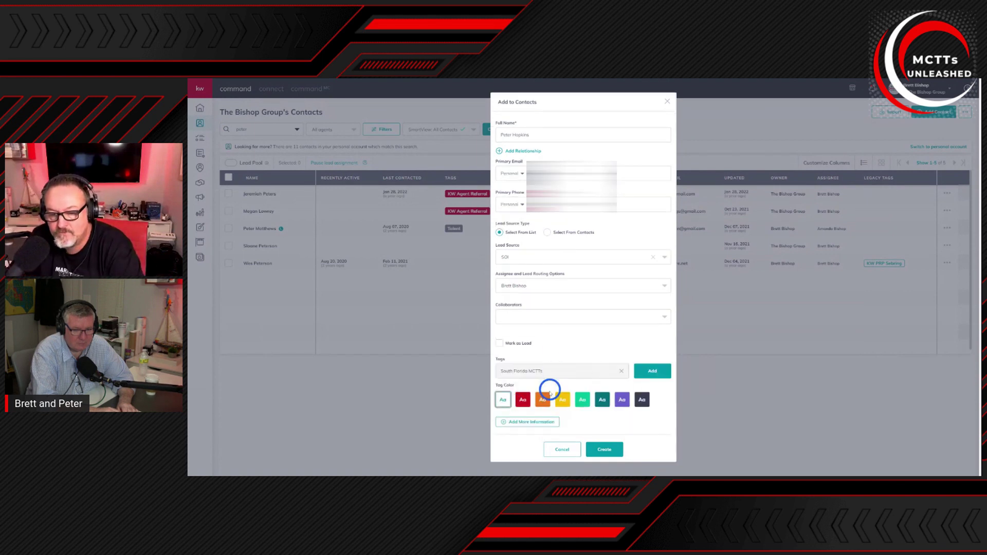
left_click(522, 400)
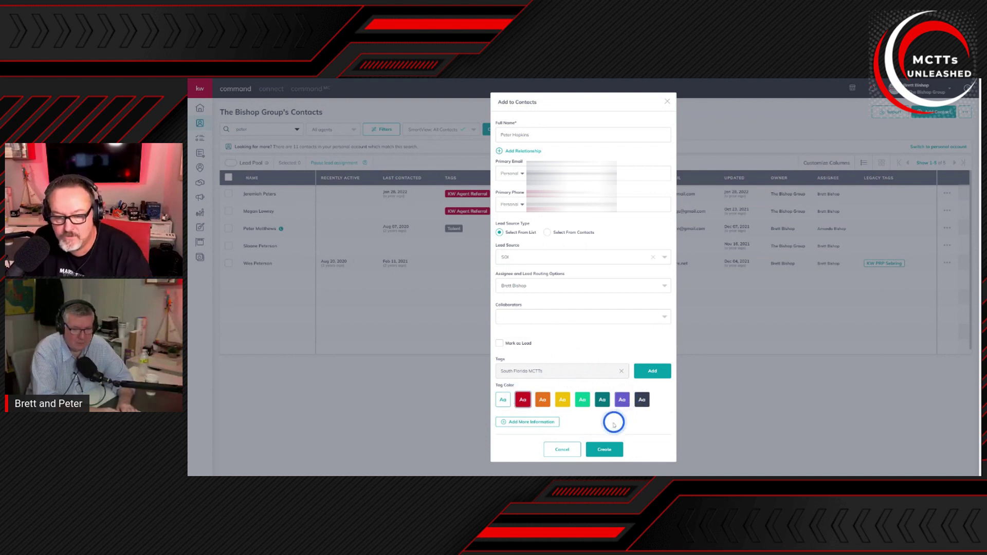
left_click(540, 421)
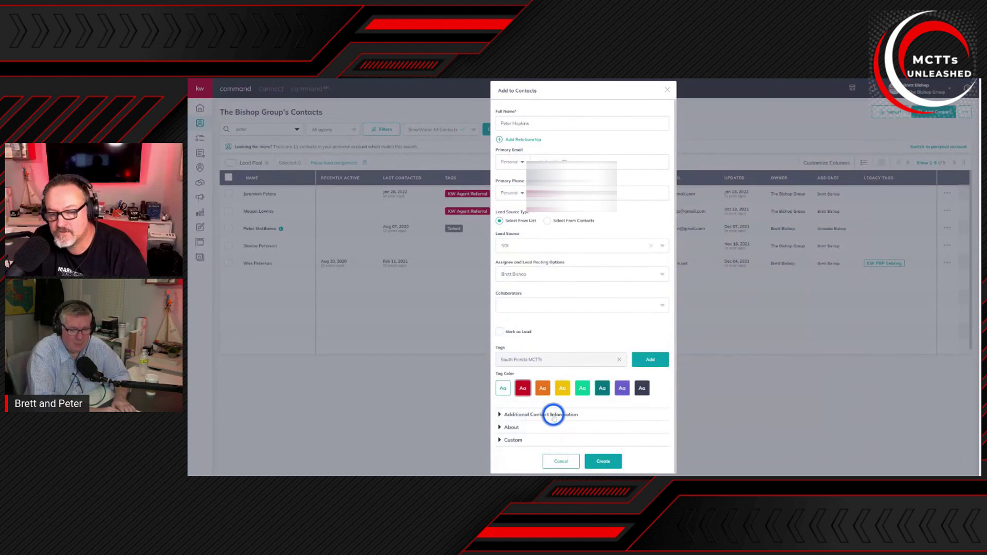
Step: Expand Additional Contact Information and enter the home street address, also used as mailing address
left_click(554, 416)
scroll(606, 407, "down", 3)
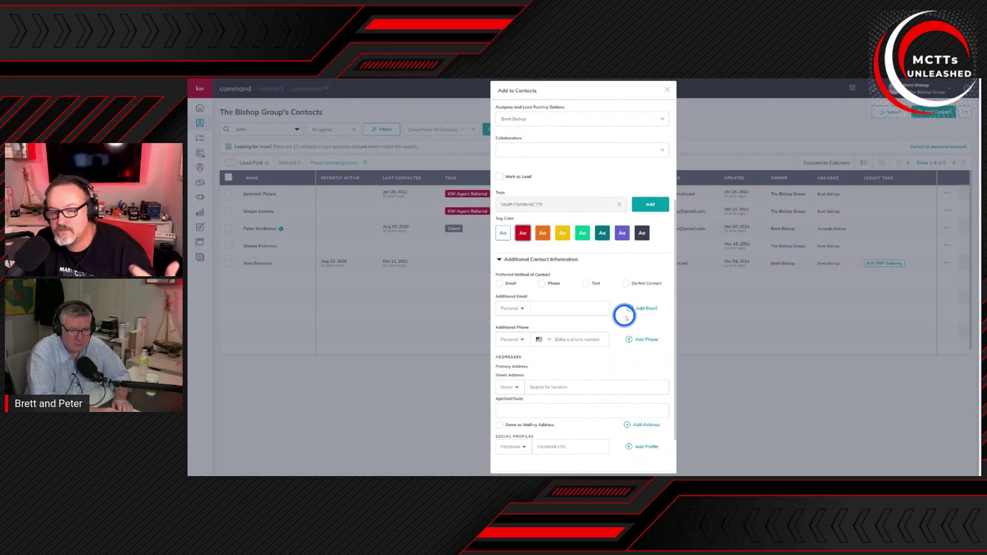
scroll(602, 314, "down", 1)
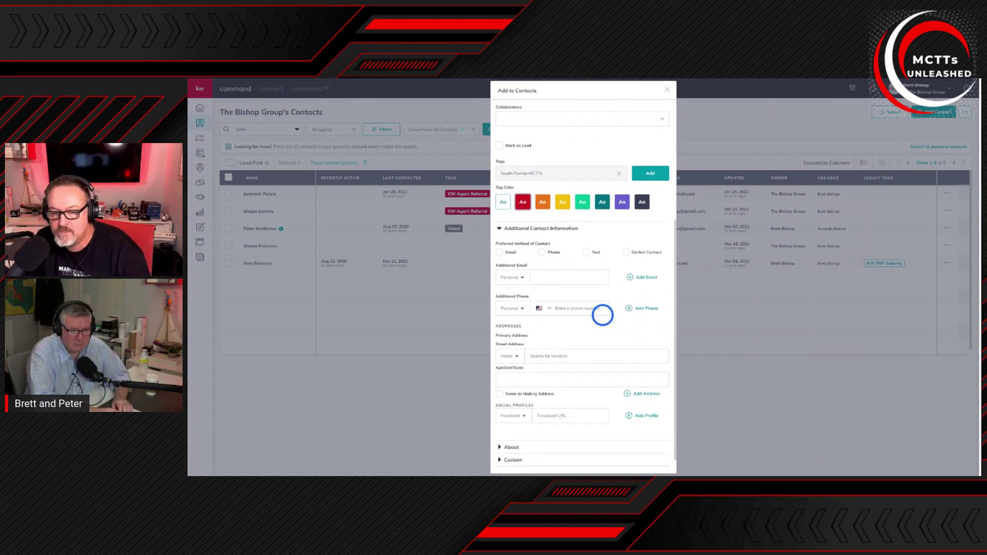
scroll(602, 314, "down", 1)
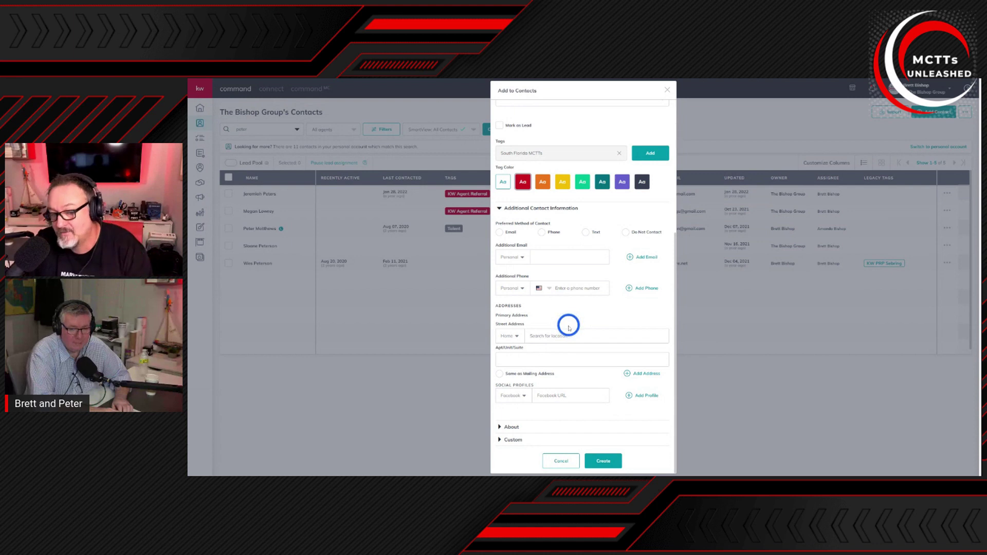
left_click(564, 338)
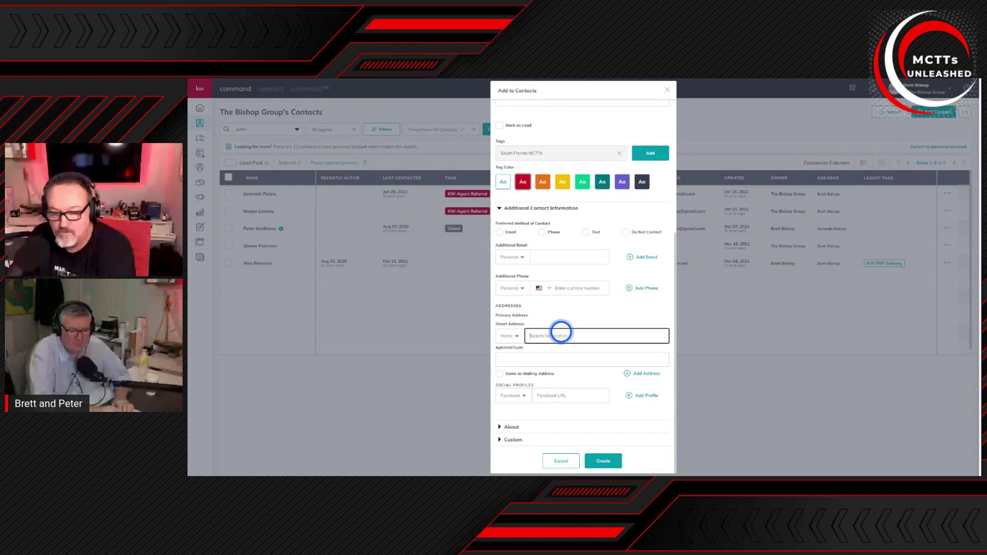
key("ctrl+v")
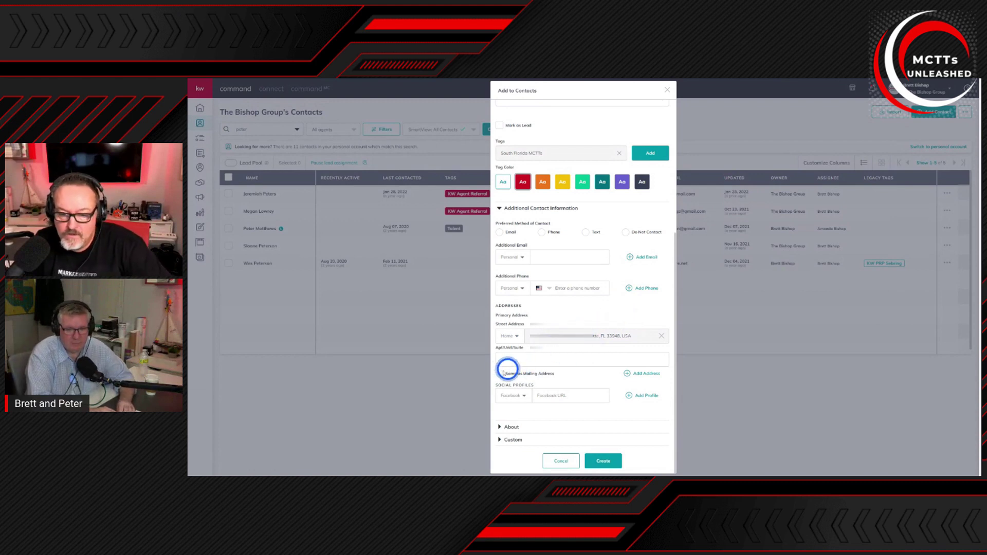
left_click(499, 374)
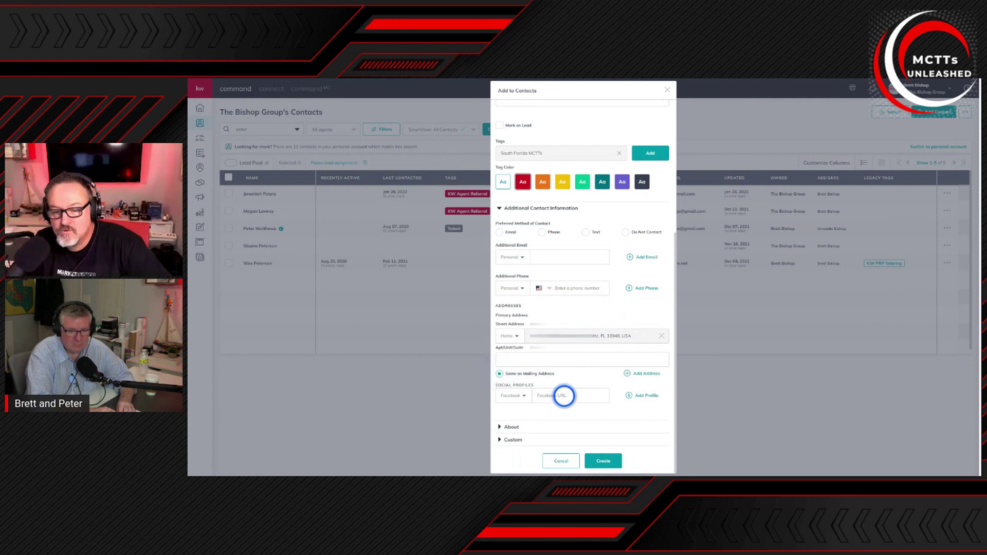
Step: Replace the partial Facebook URL with the contact's full Facebook profile link
left_click(563, 395)
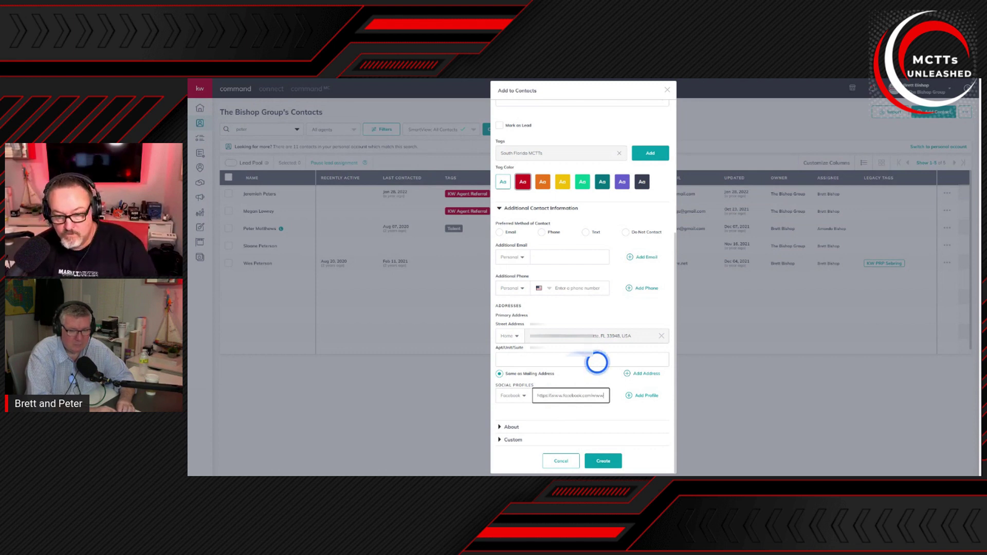
key("ctrl+a")
key("BackSpace")
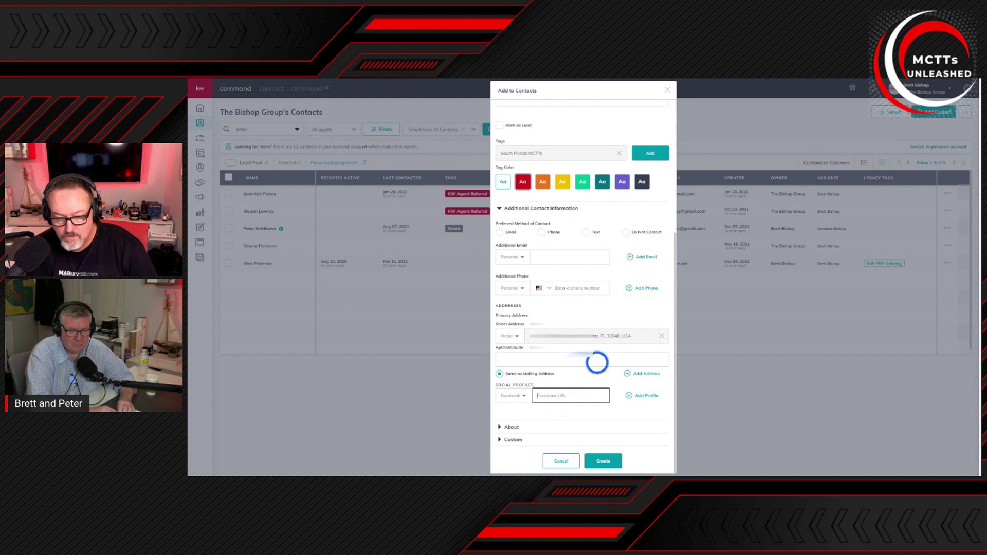
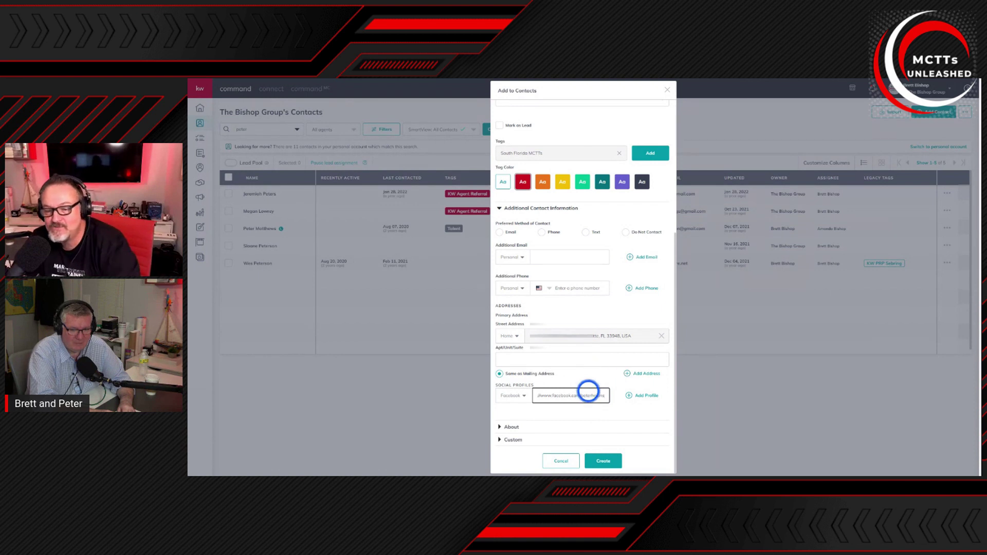
left_click(511, 427)
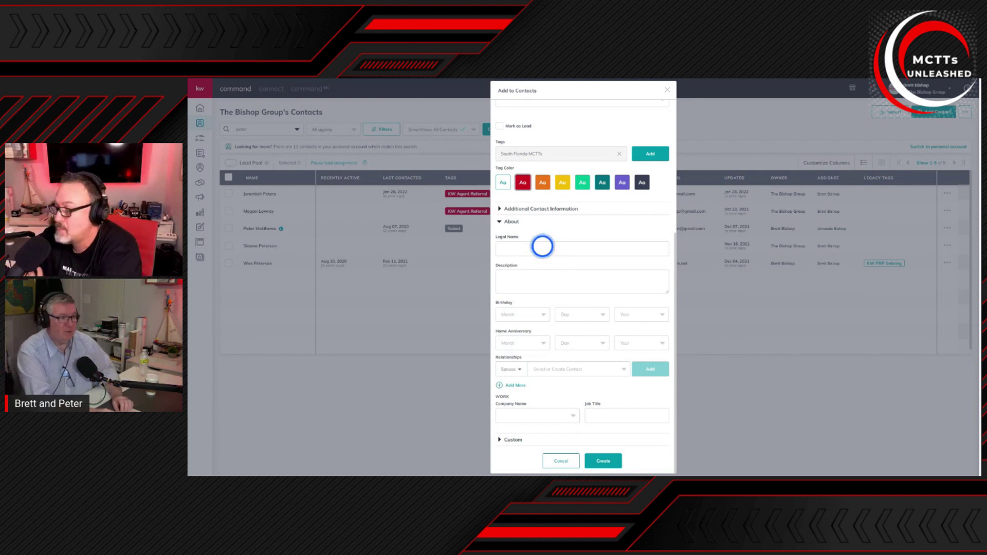
left_click(543, 315)
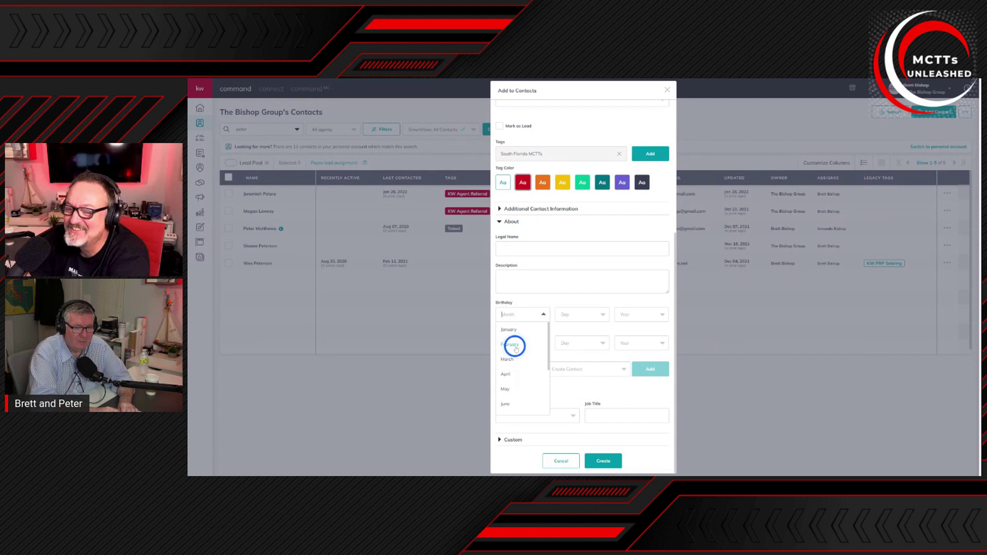
left_click(516, 345)
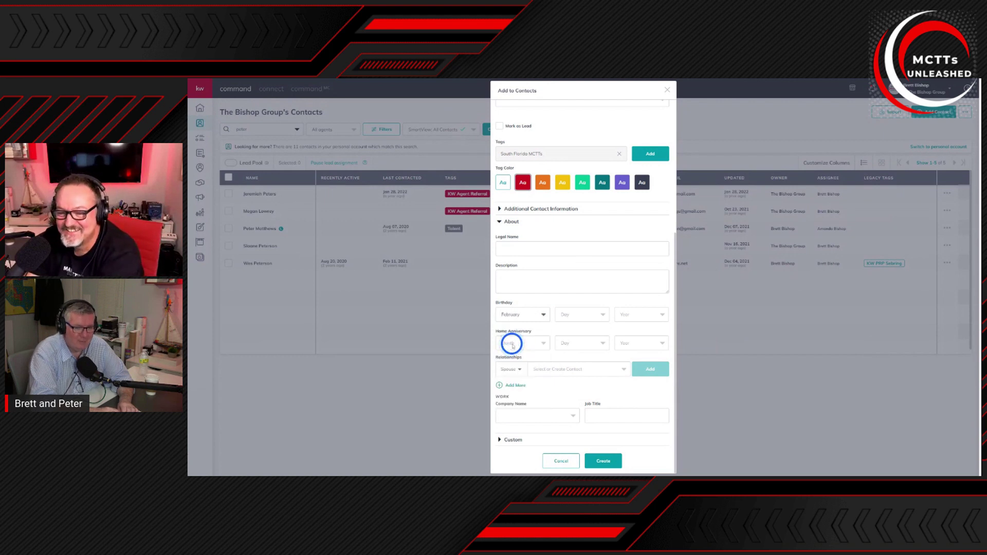
left_click(602, 315)
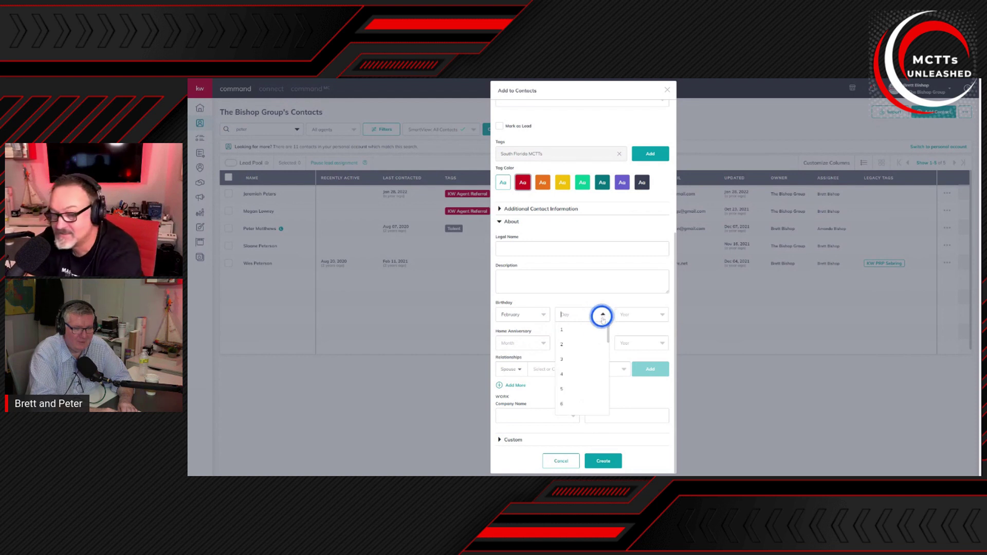
scroll(581, 348, "down", 2)
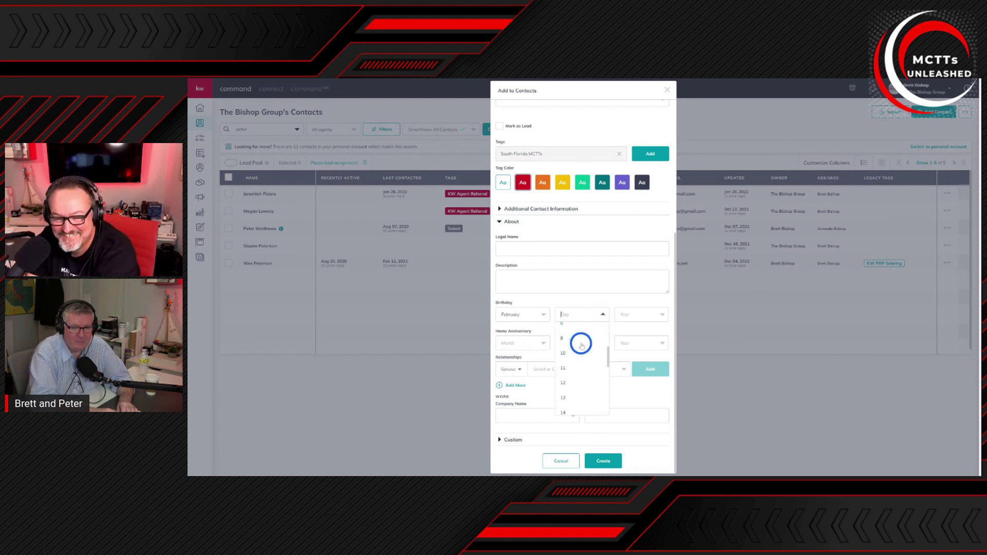
scroll(578, 357, "down", 2)
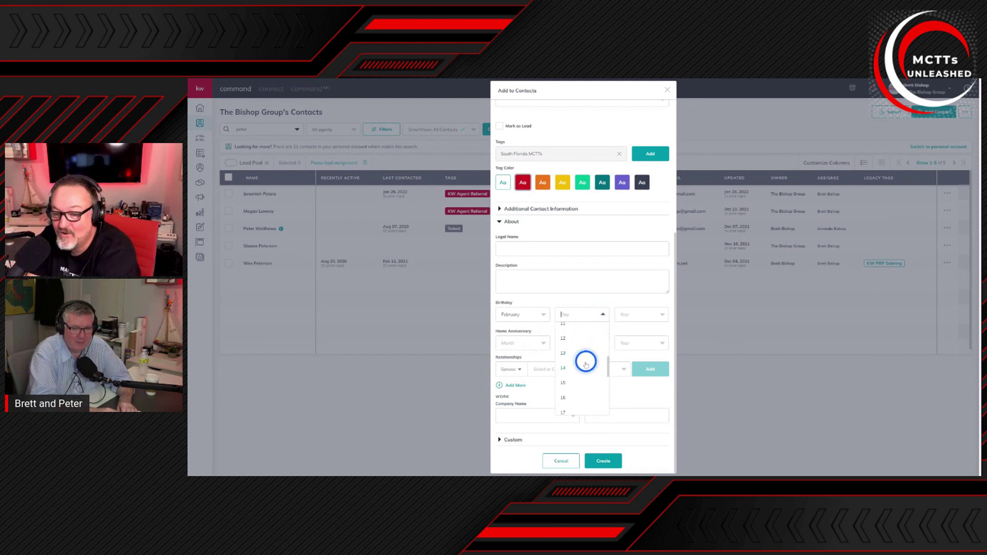
left_click(569, 383)
left_click(643, 315)
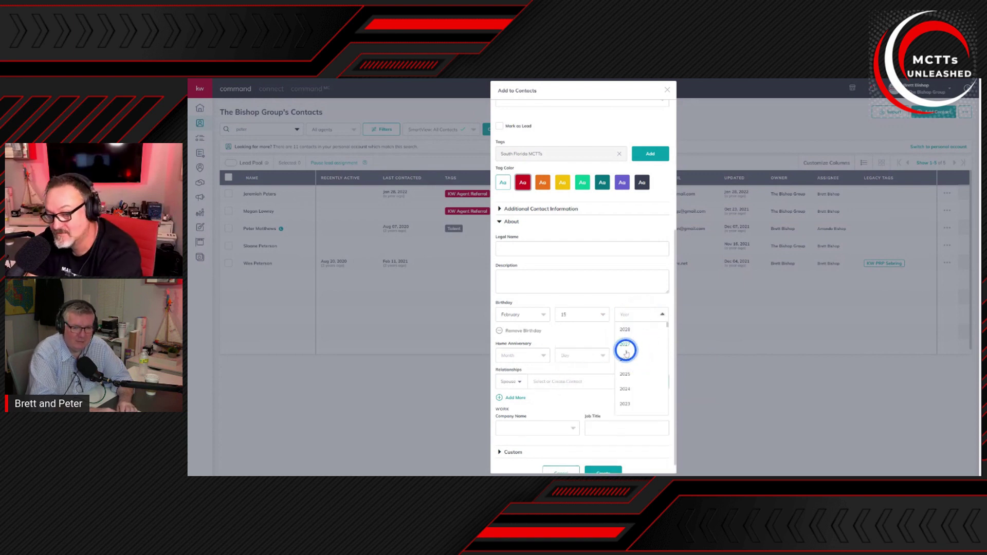
scroll(629, 344, "down", 9)
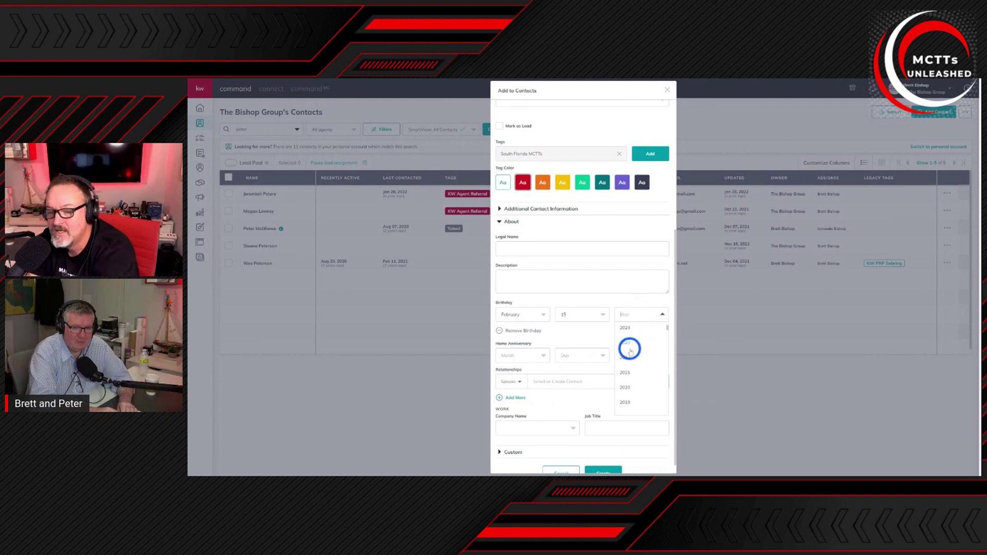
scroll(645, 362, "down", 3)
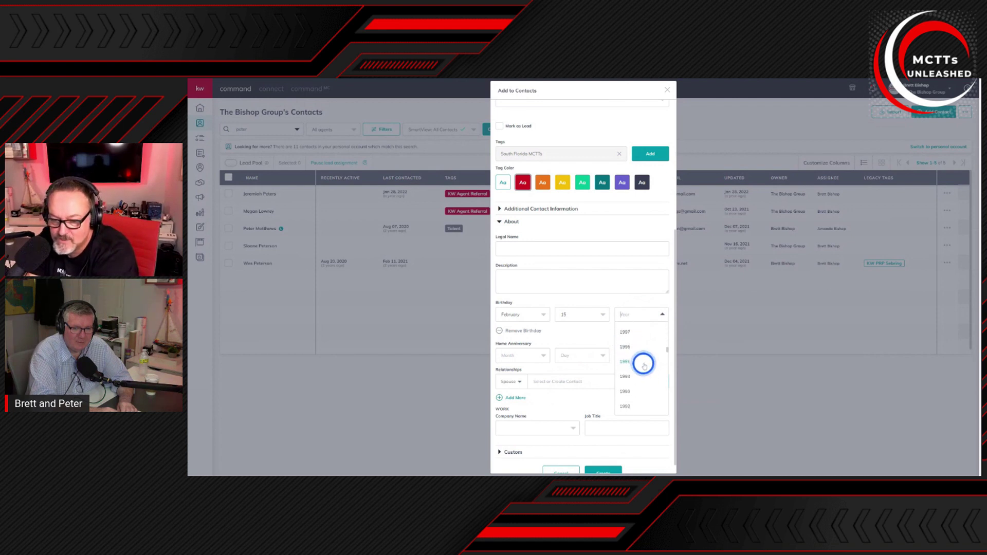
left_click(624, 397)
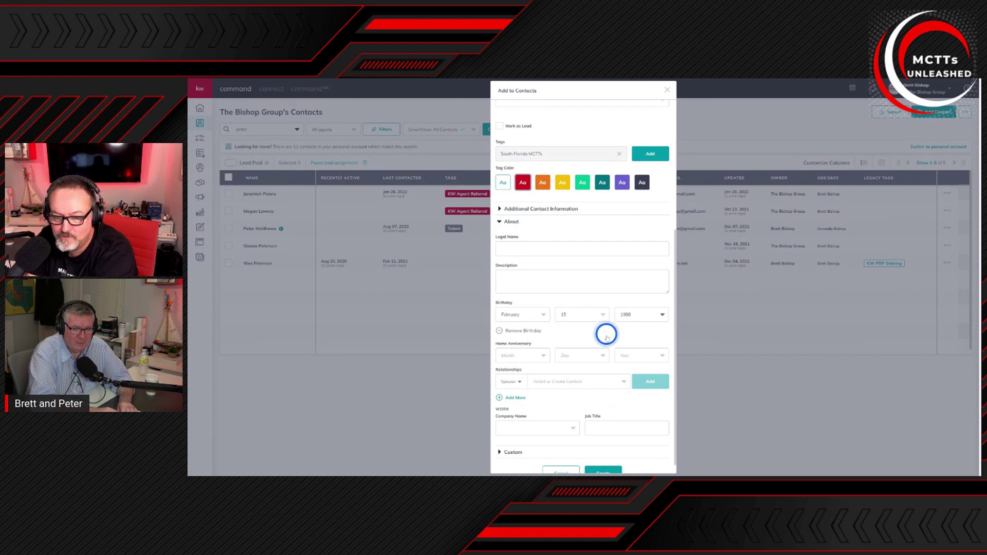
scroll(607, 334, "down", 1)
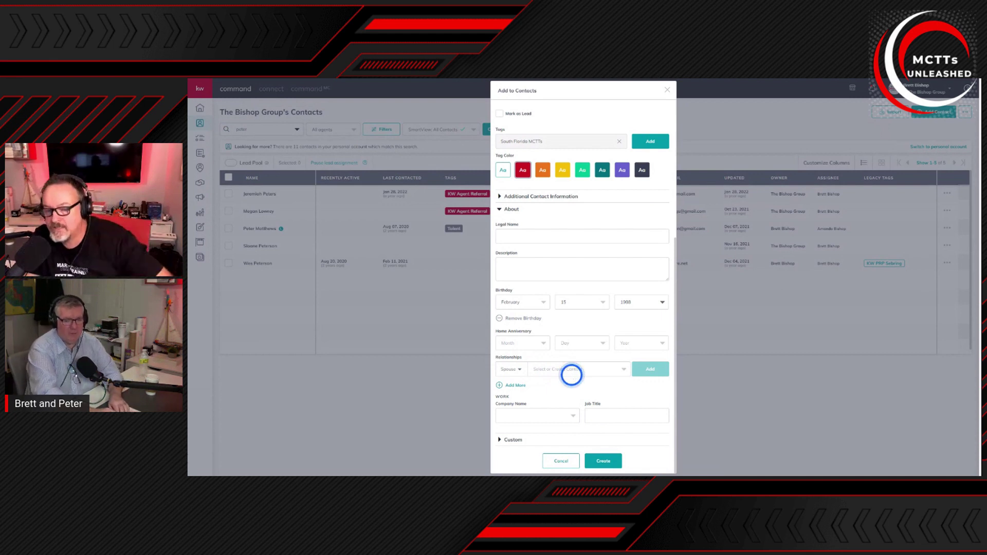
Step: Set the contact's company to the Keller Williams group
left_click(554, 414)
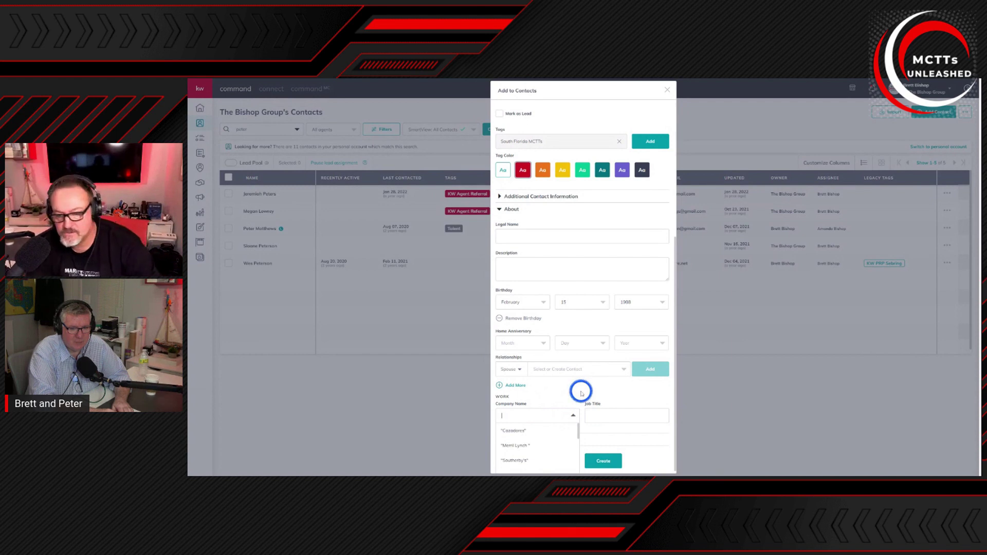
type("Keller William")
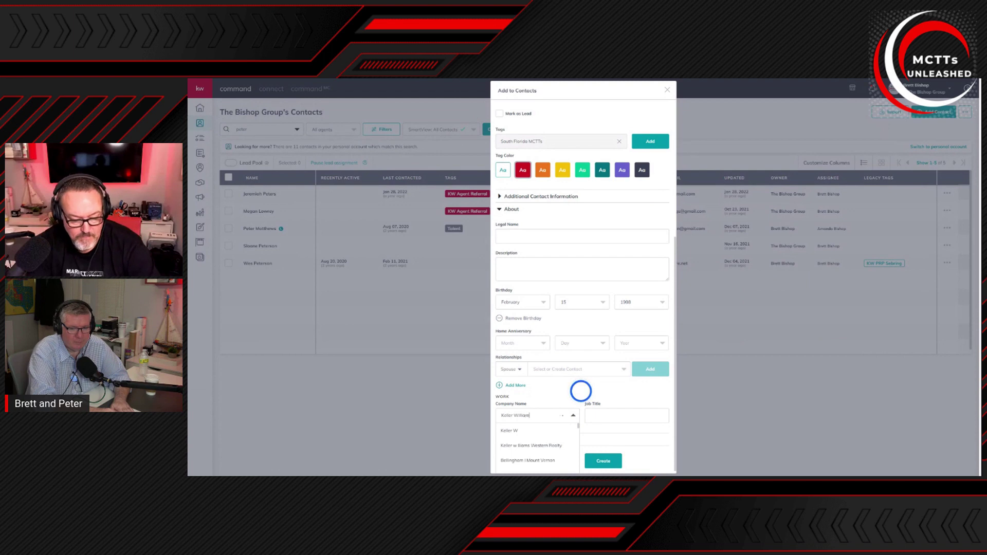
type("s Saf")
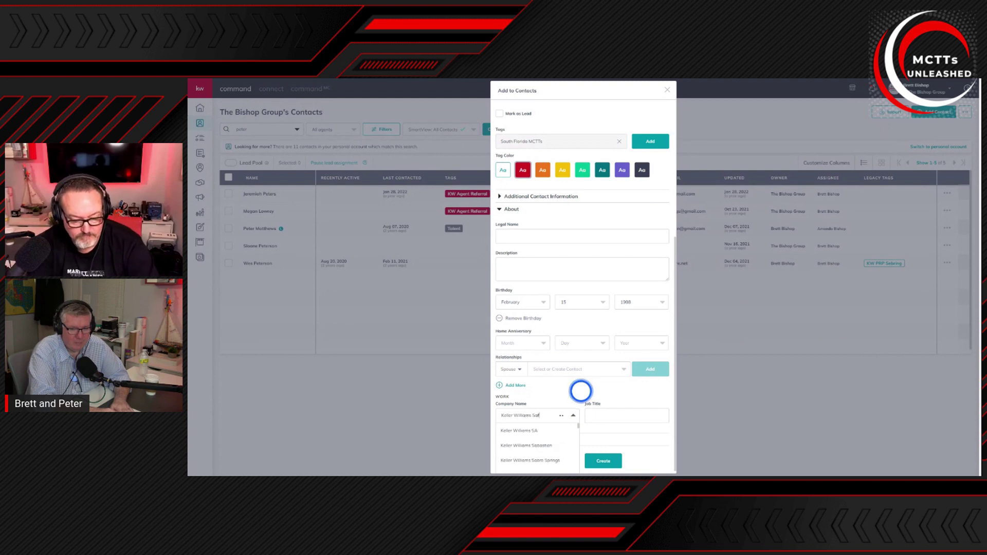
type("e Harbor")
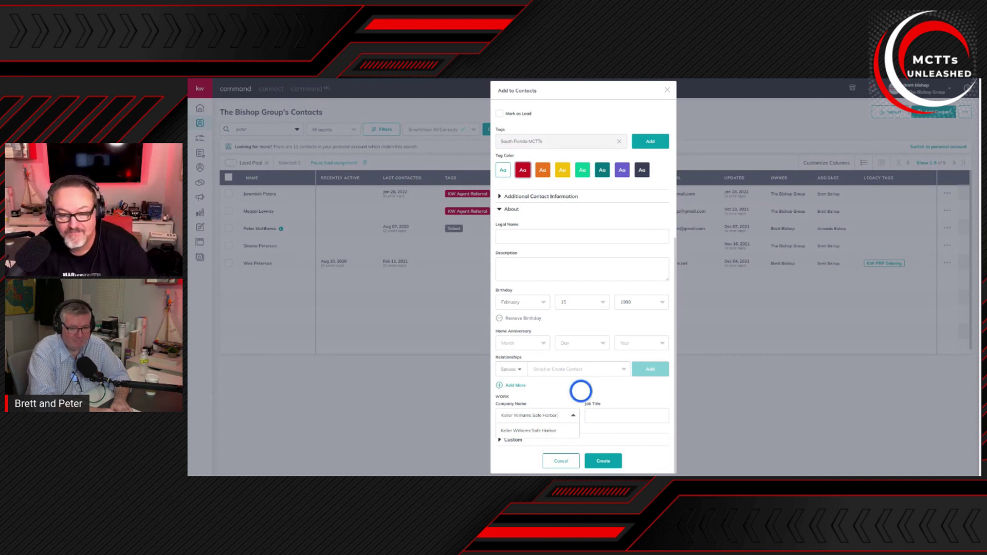
type("G")
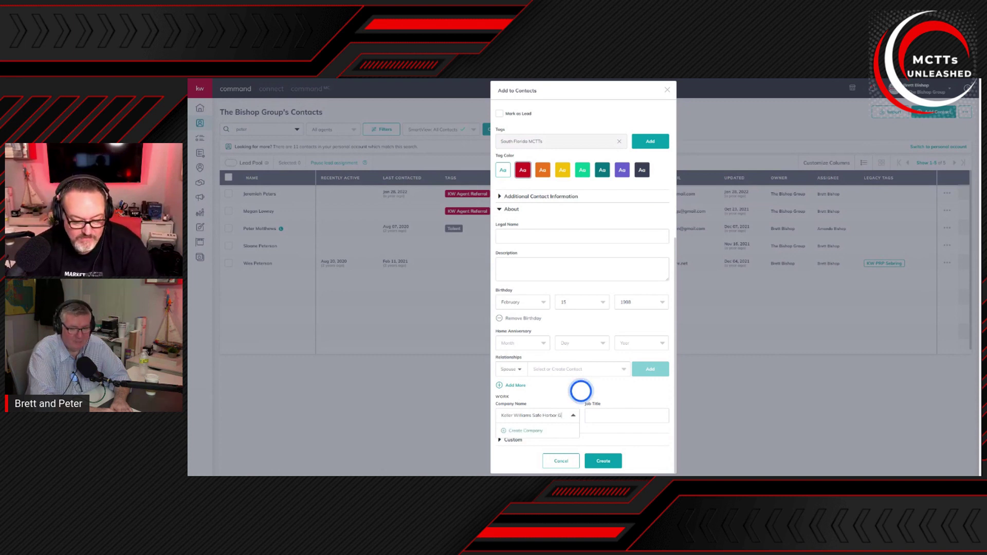
type("roup")
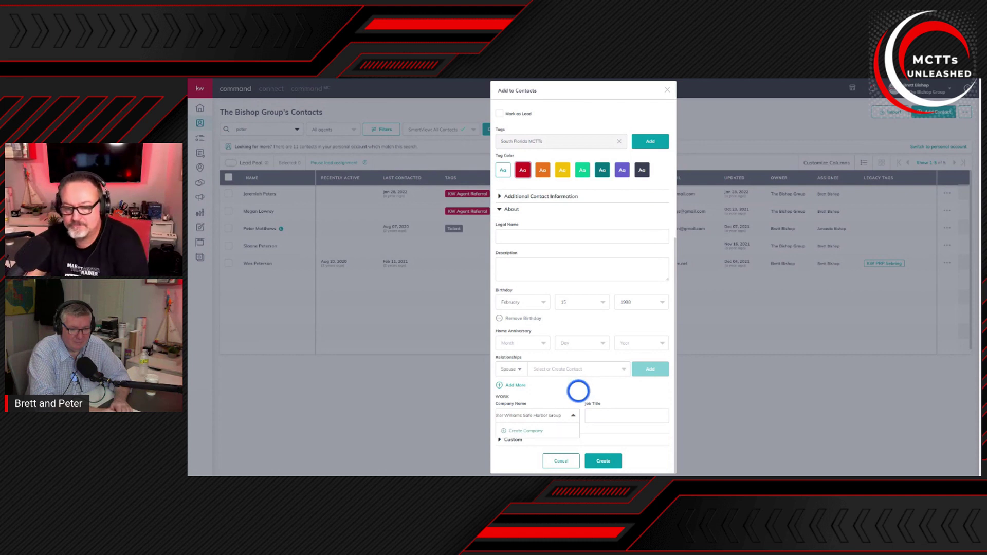
left_click(528, 432)
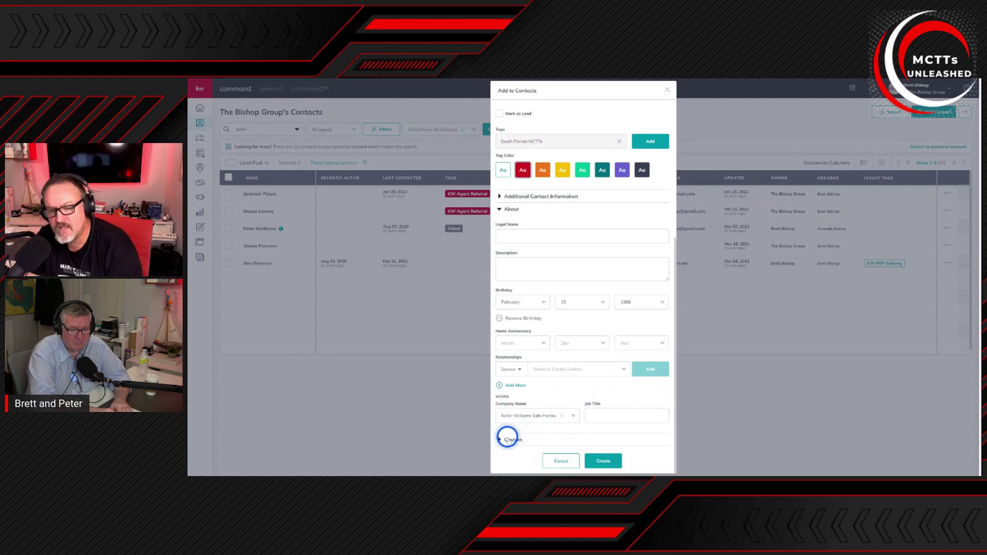
Step: Add an empty custom field row under Custom and create the contact
left_click(509, 439)
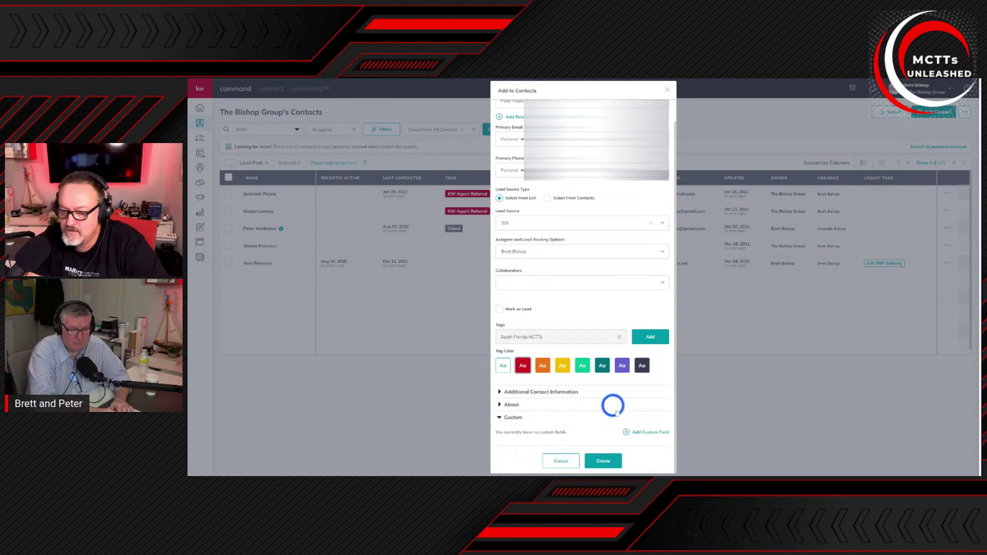
left_click(639, 432)
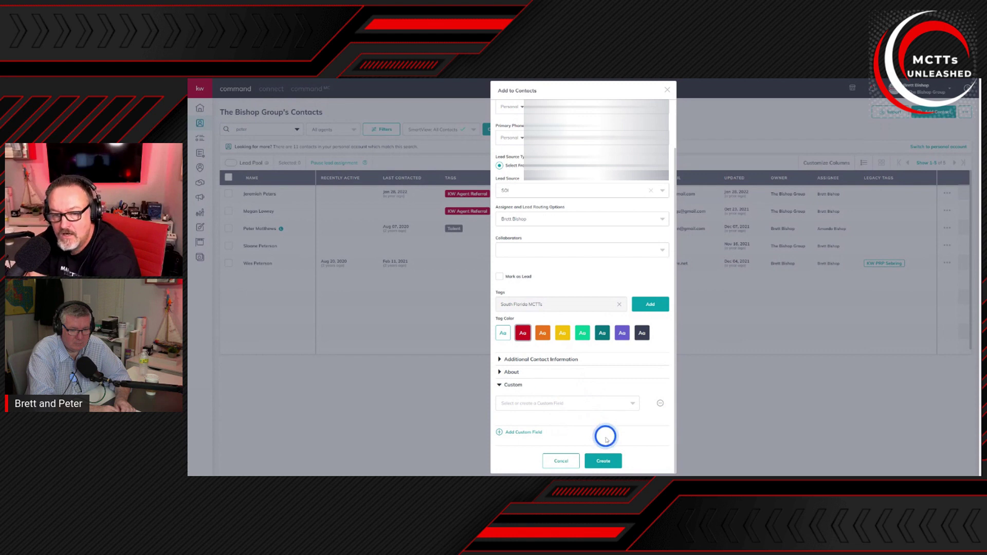
left_click(612, 466)
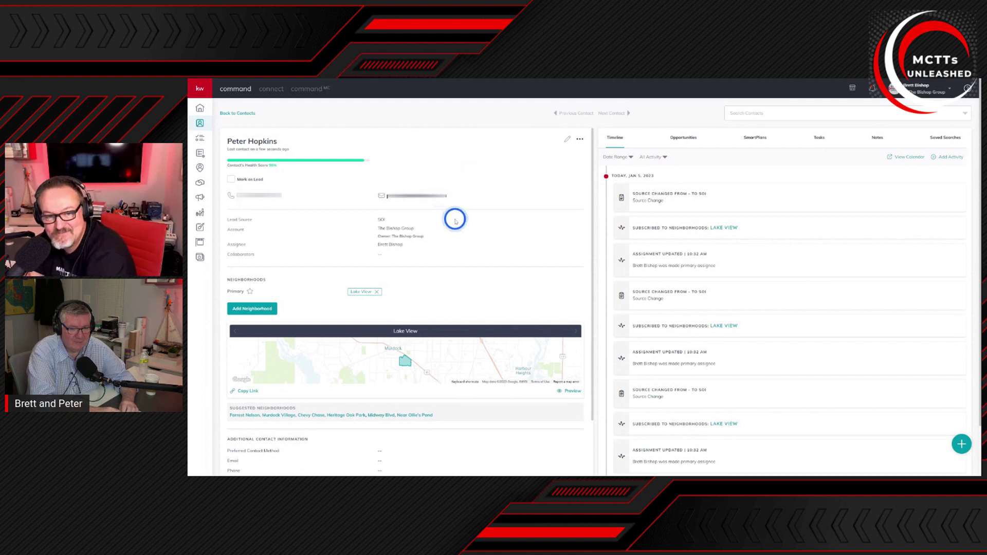
Step: Review the new contact's profile details and timeline, then begin editing the contact
scroll(457, 221, "down", 2)
scroll(455, 222, "down", 4)
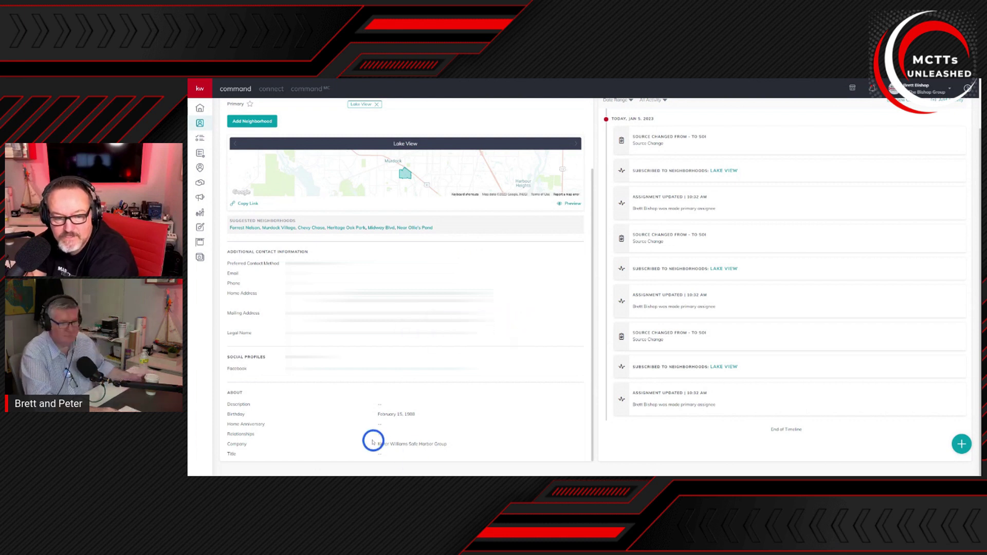
scroll(486, 390, "up", 5)
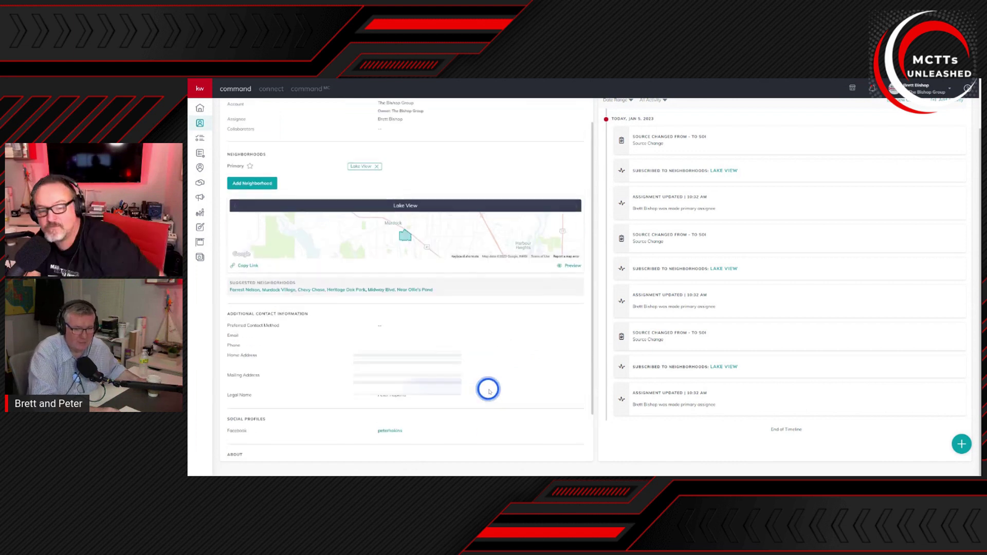
left_click(567, 139)
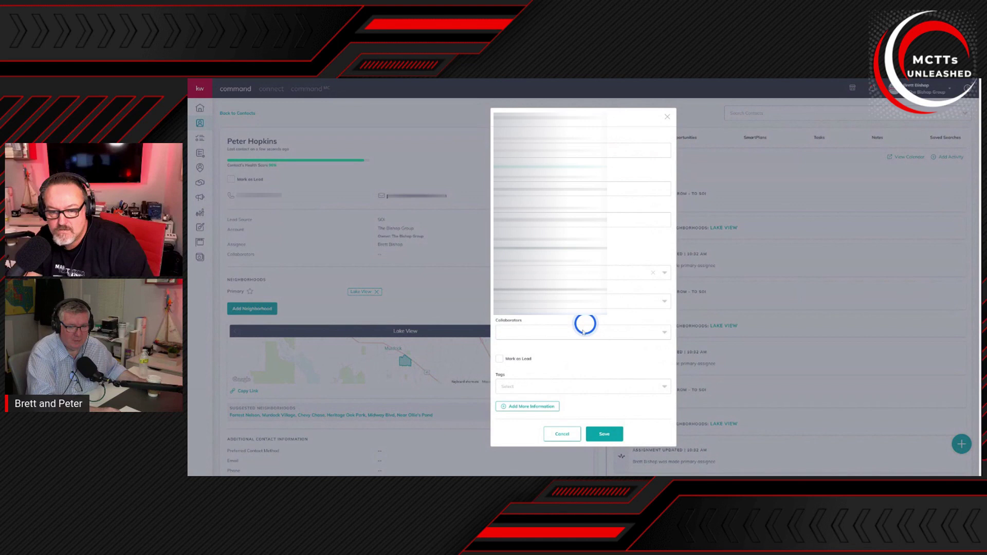
Step: Enter MCTT as the contact's job title under About and save
left_click(537, 406)
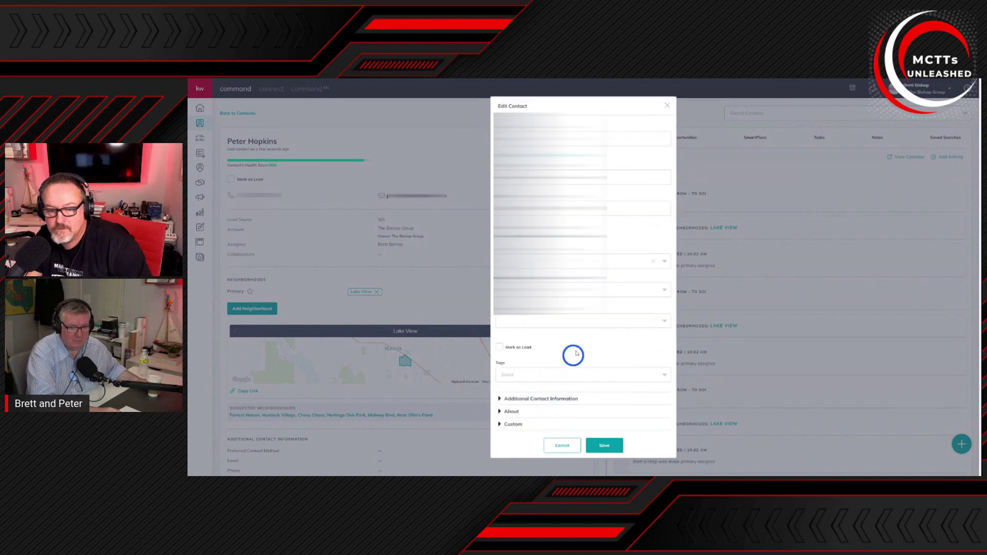
left_click(511, 414)
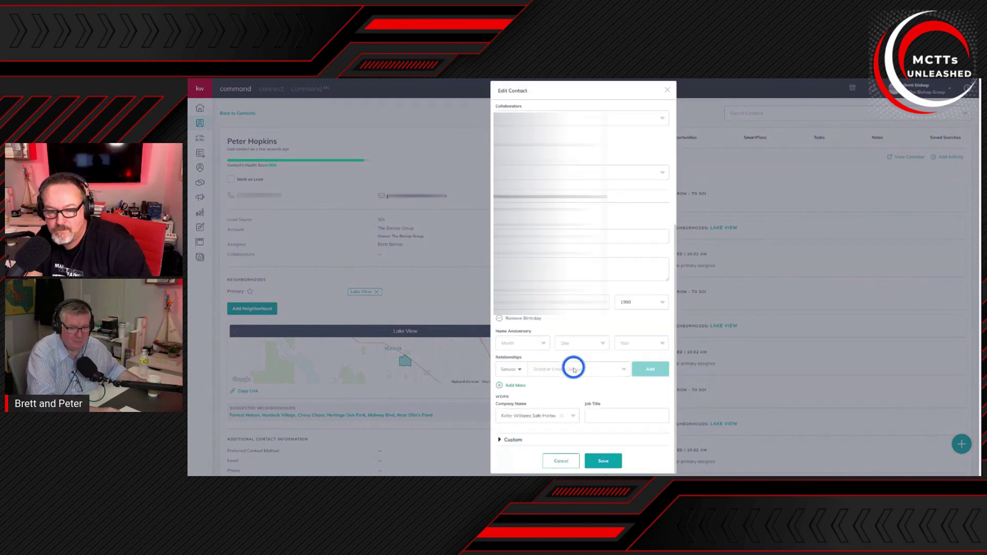
left_click(609, 412)
type("MCTT")
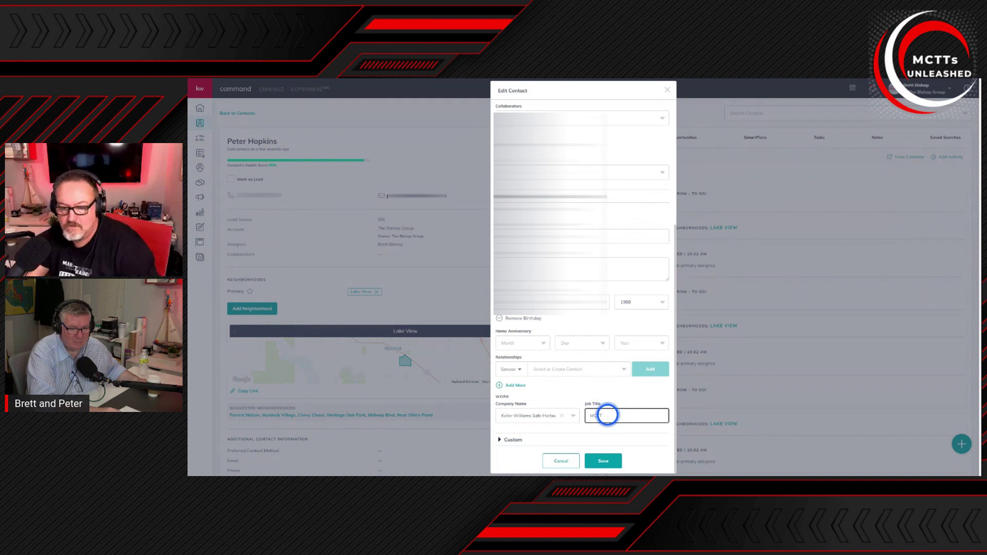
left_click(602, 461)
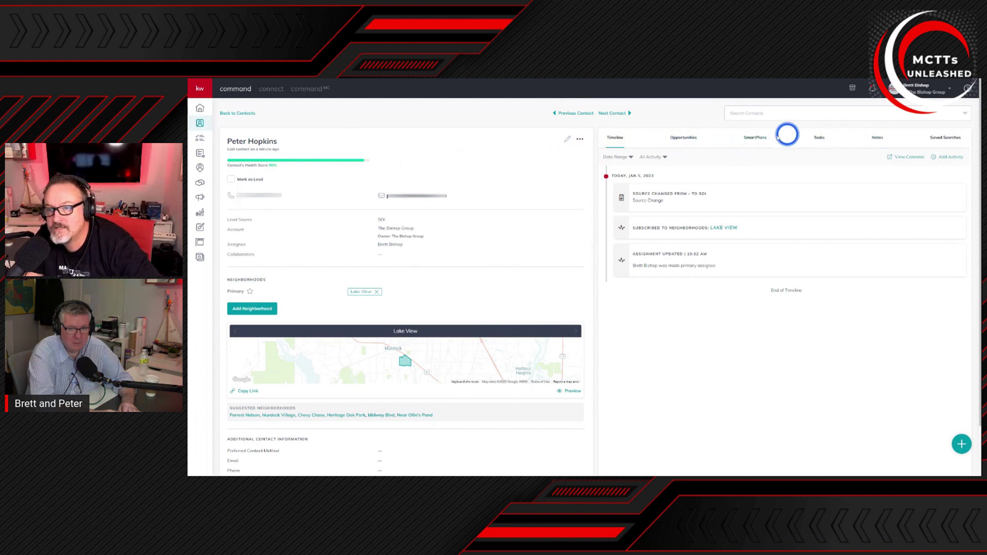
left_click(751, 138)
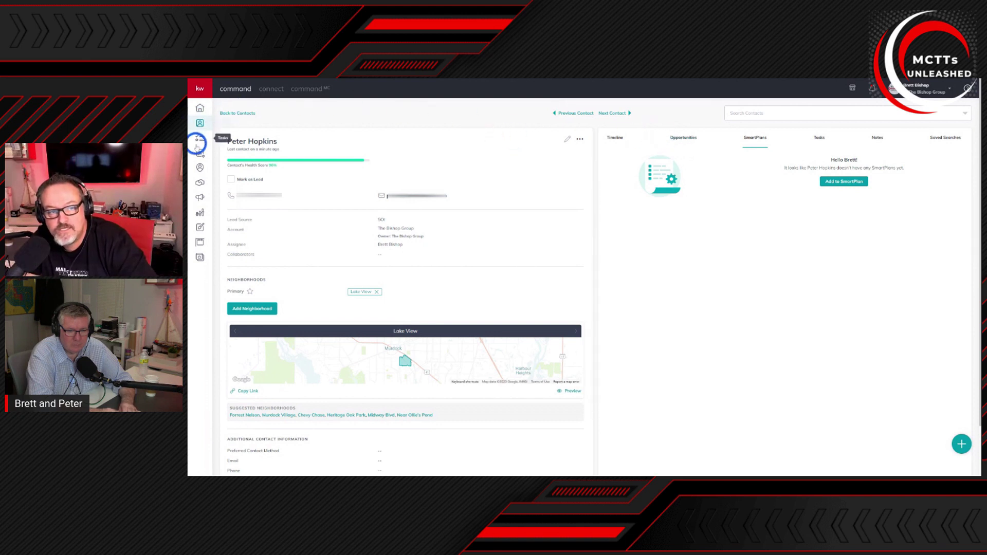
Step: Expand the sidebar and go to the SmartPlans area
left_click(199, 93)
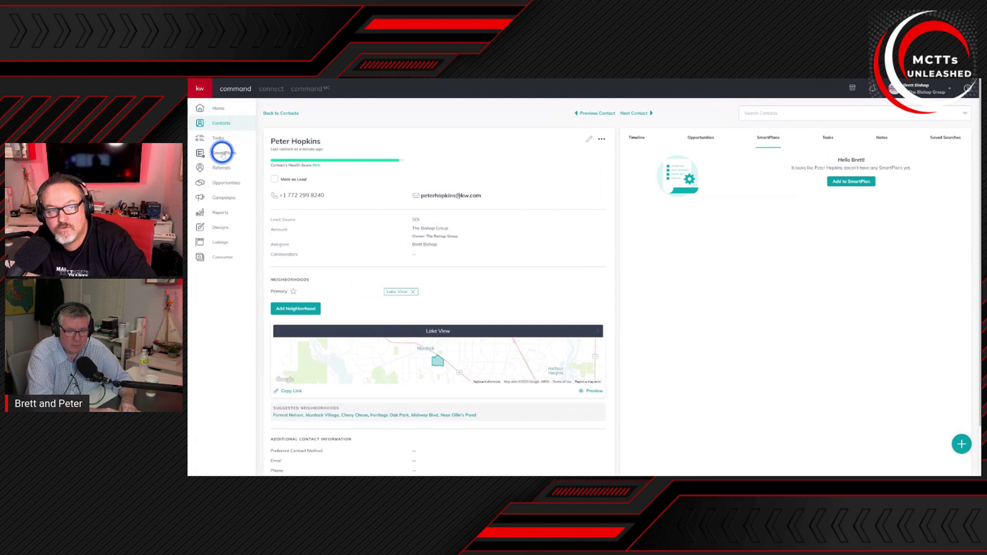
left_click(222, 153)
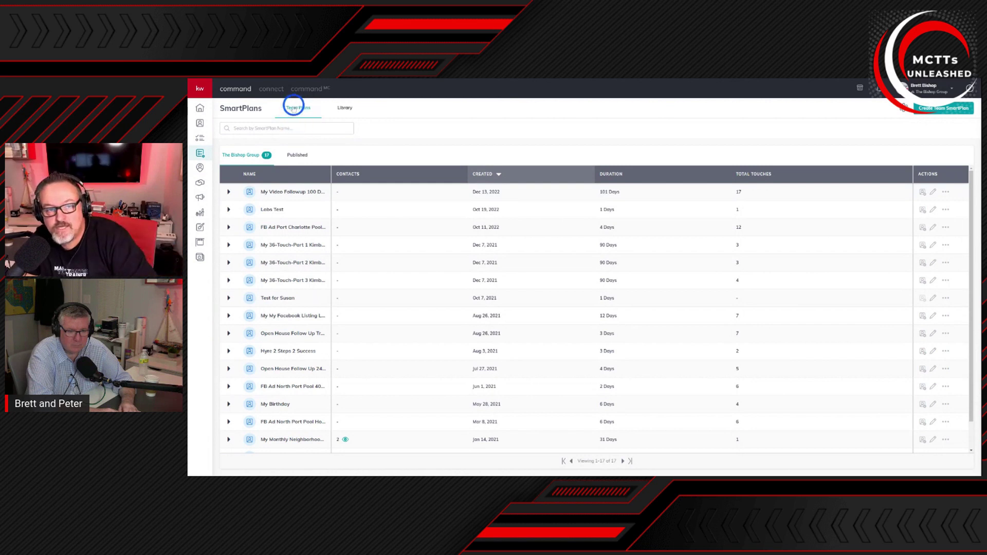
Step: Search the SmartPlans library for 'neighborhood nurture' and pick My Bi-Weekly Neighborhood Nurture to add
left_click(346, 112)
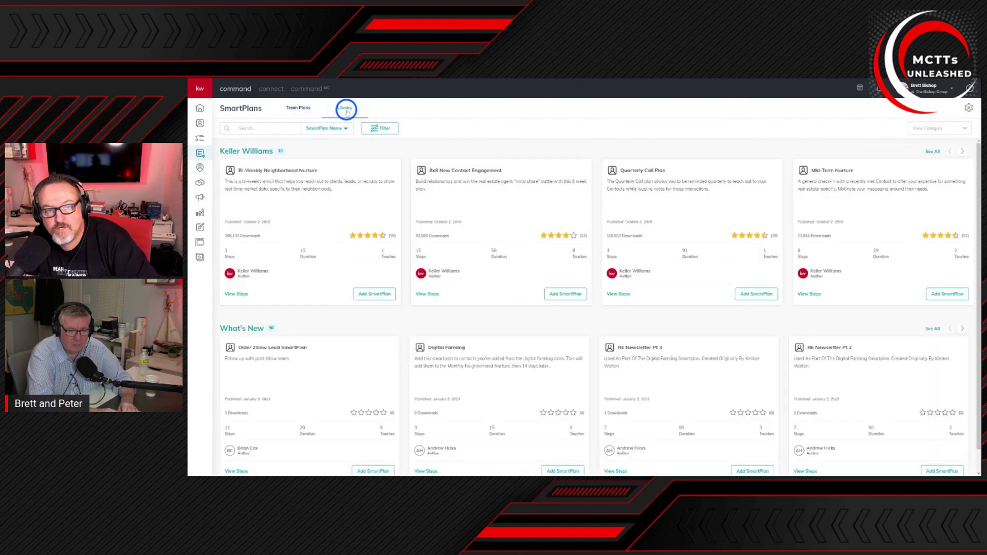
left_click(253, 128)
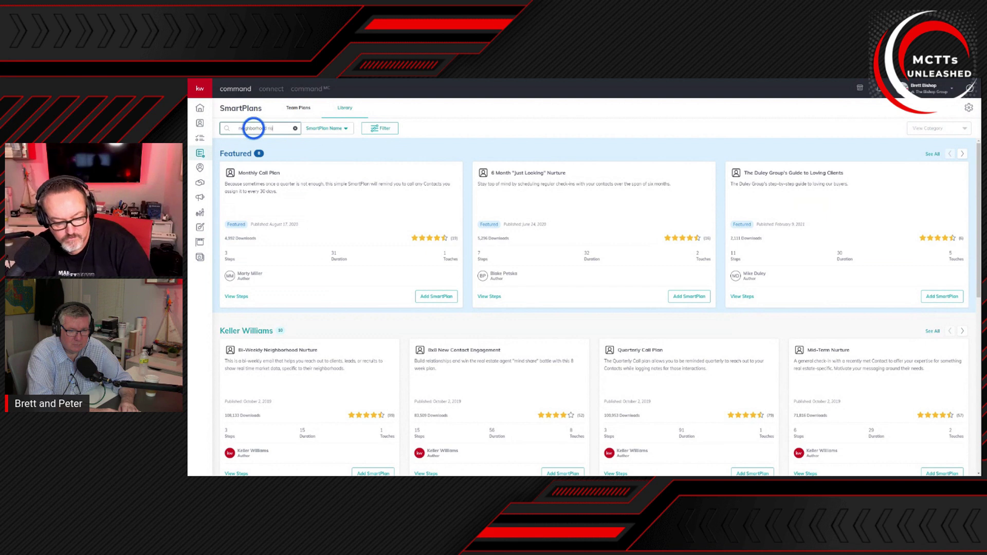
key("Return")
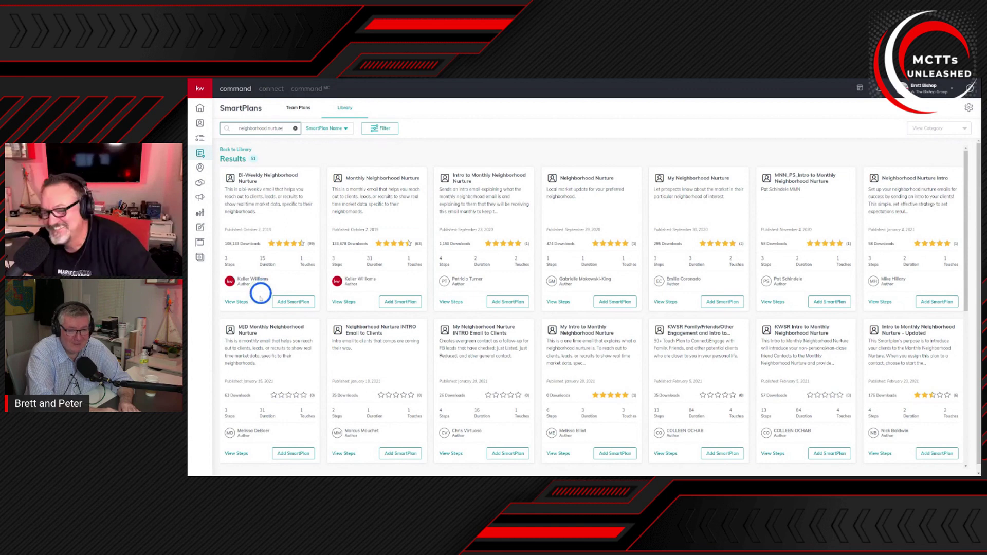
left_click(291, 301)
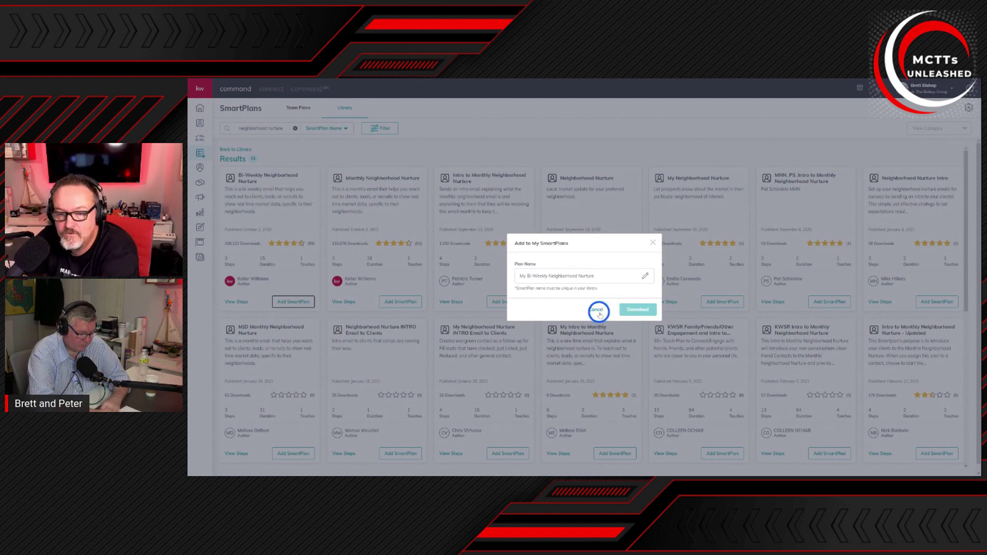
left_click(652, 242)
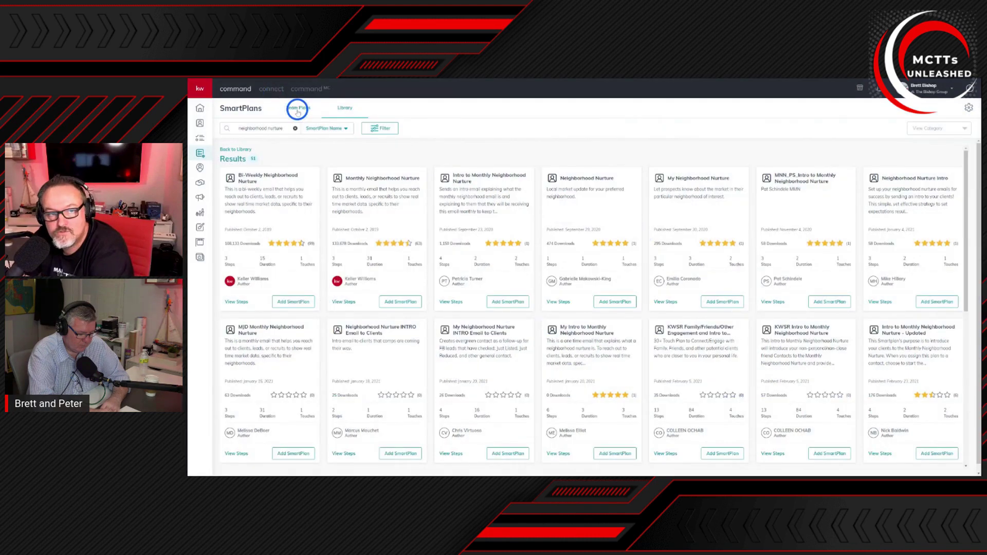
left_click(297, 109)
Step: Filter Team Plans by 'bi-weekly' to locate My Bi-Weekly Neighborhood Nurture with its 2 contacts
left_click(294, 129)
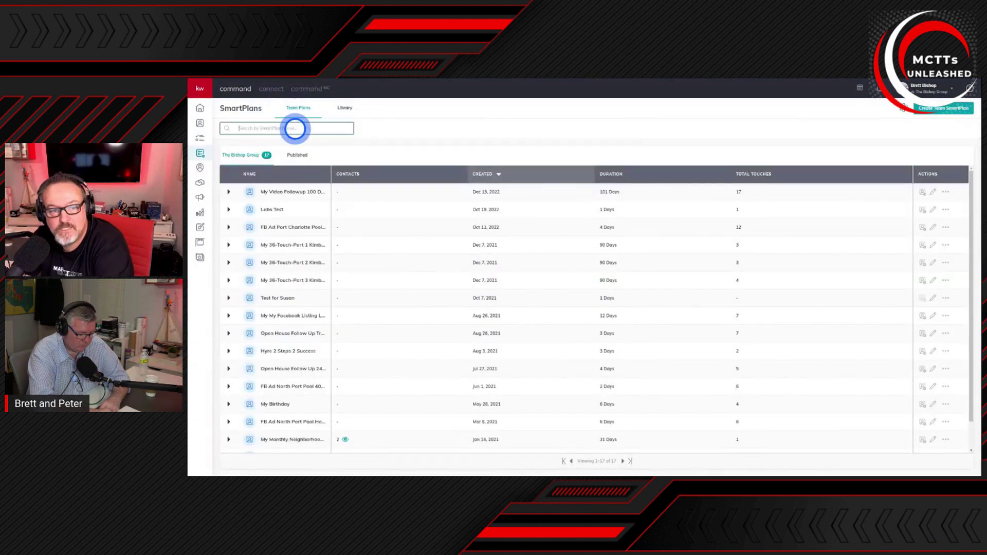
type("b")
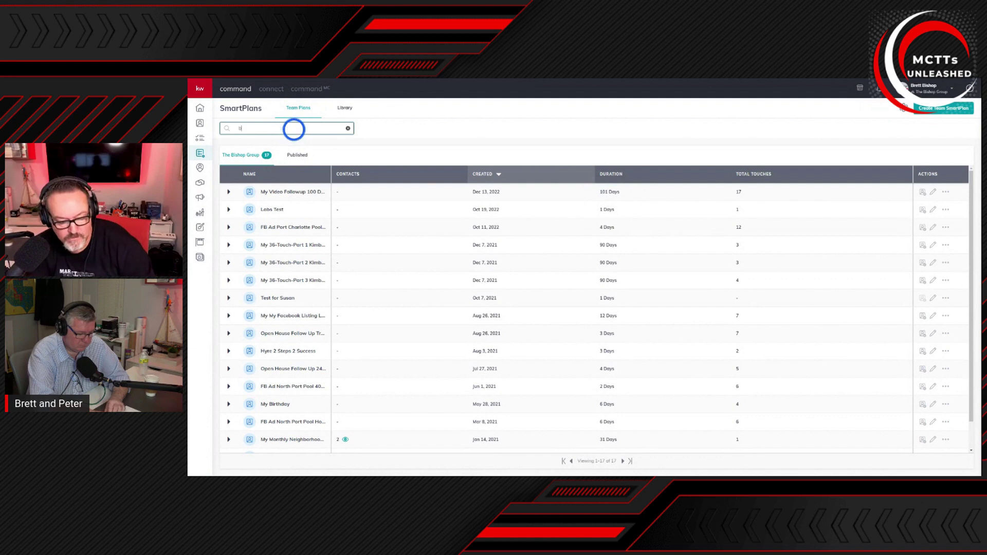
type("i weekly")
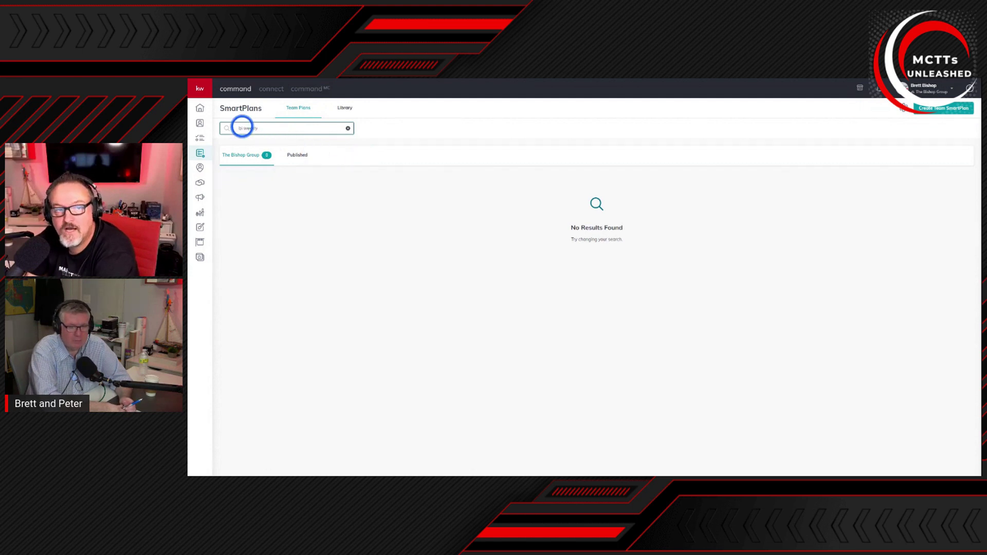
left_click(245, 128)
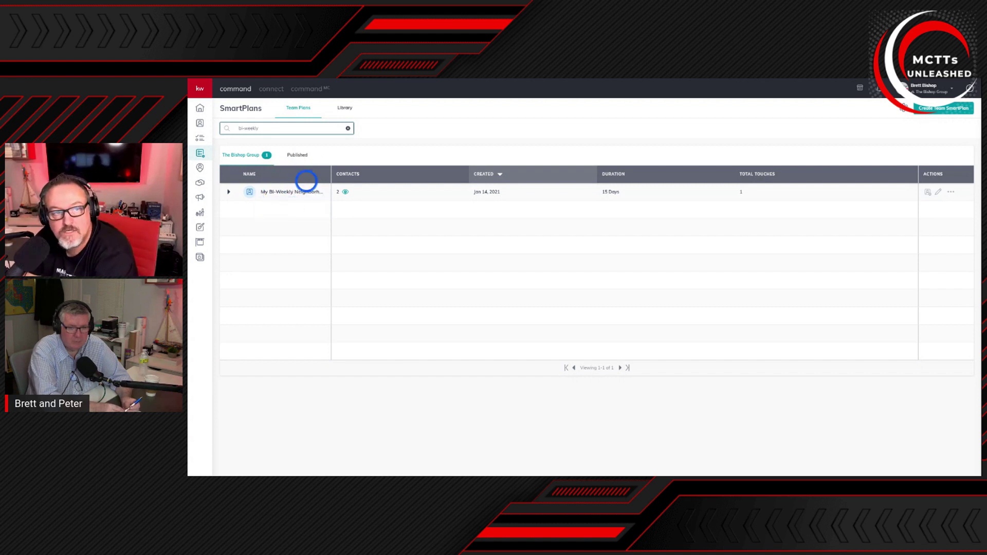
left_click(200, 123)
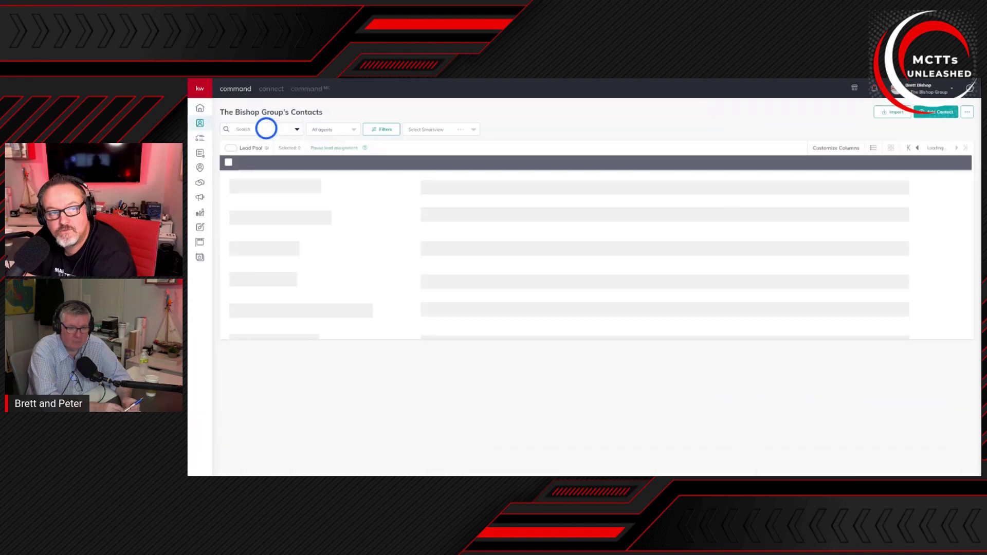
Step: Search contacts by the contact's first name, open their profile and show its SmartPlans section
left_click(266, 128)
type("peter")
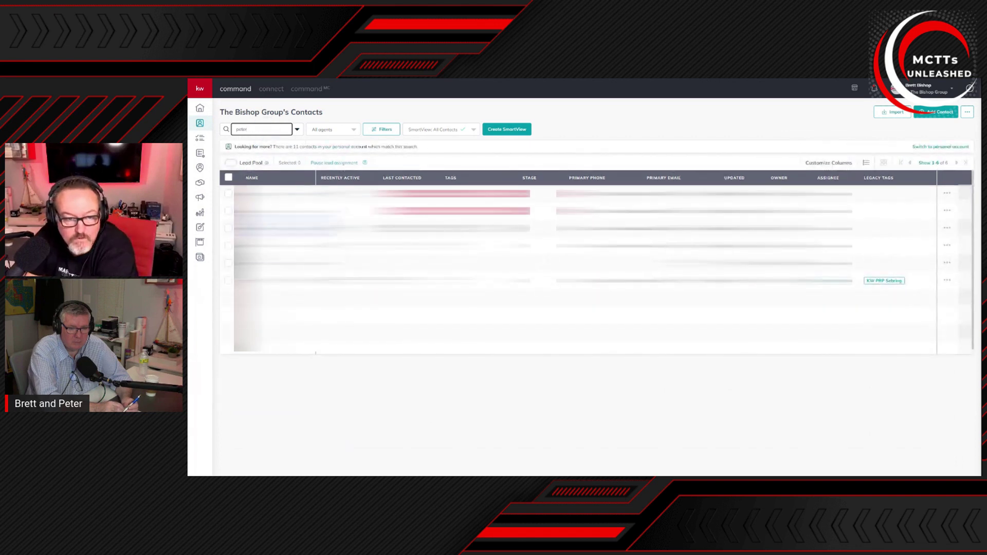
left_click(395, 229)
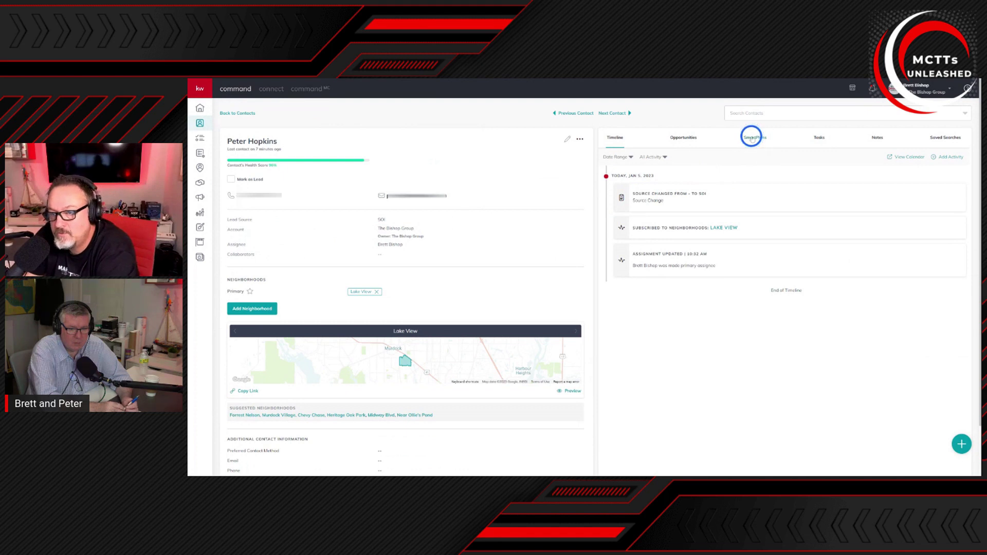
left_click(751, 137)
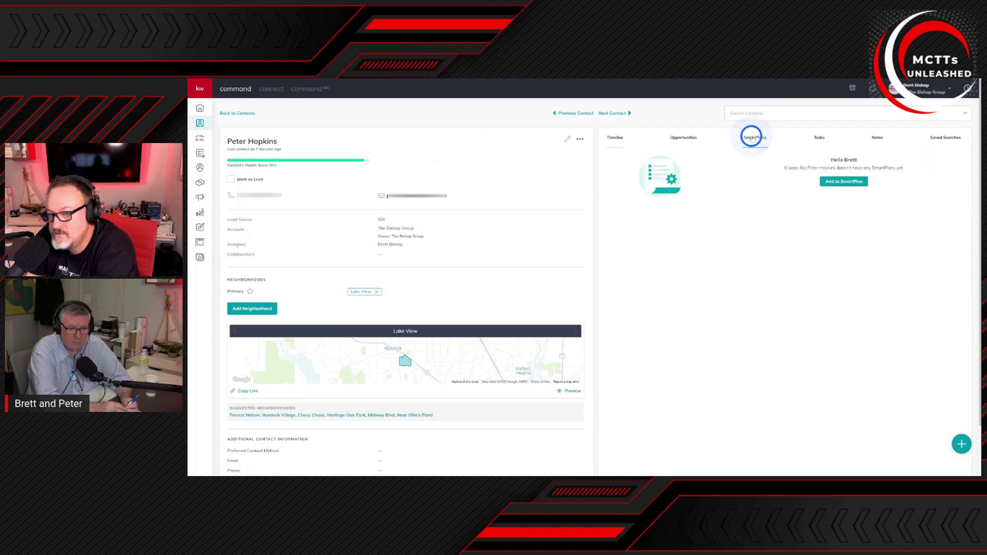
Step: Add the contact to the 'bi-weekly' plan My Bi-Weekly Neighborhood Nurture, confirming Start now
left_click(849, 184)
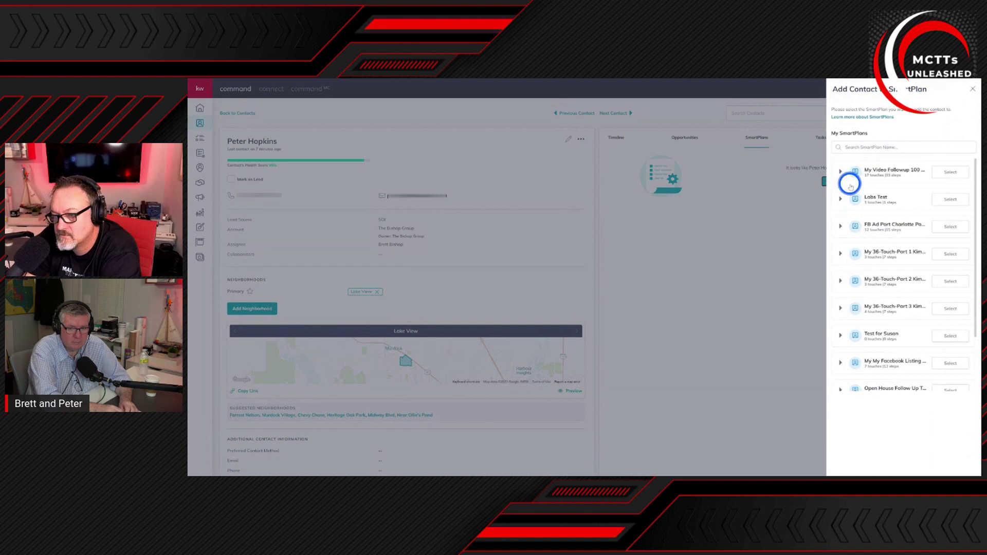
left_click(865, 148)
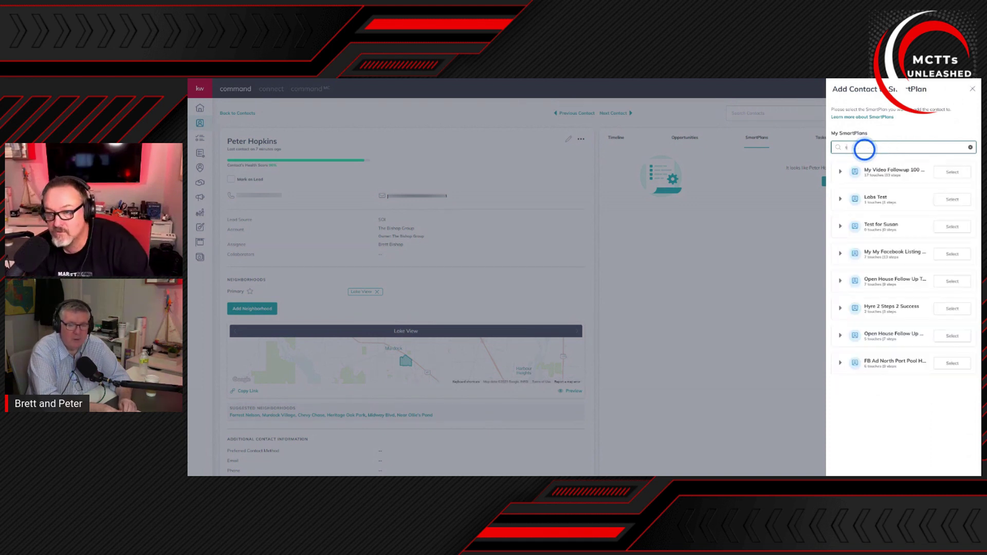
type("b")
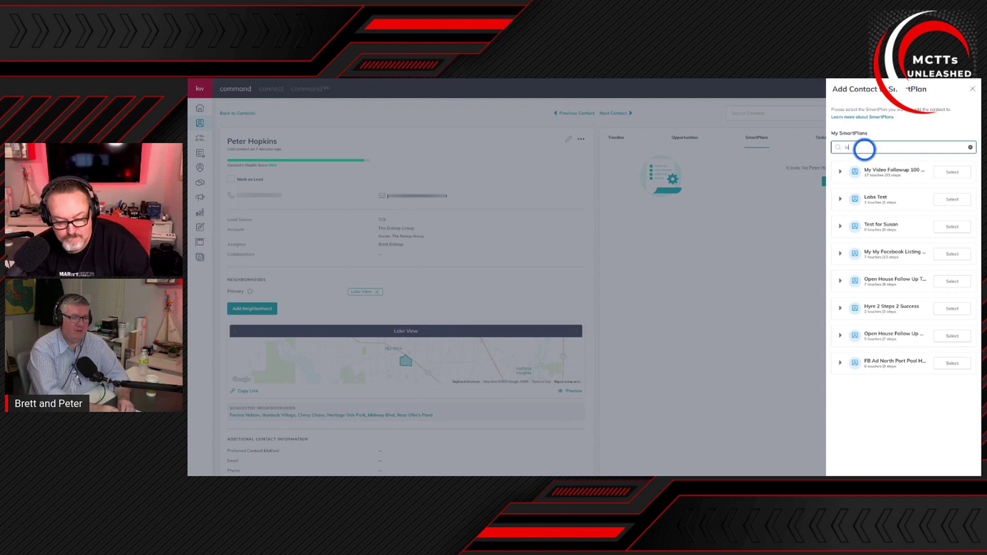
type("i-weekly")
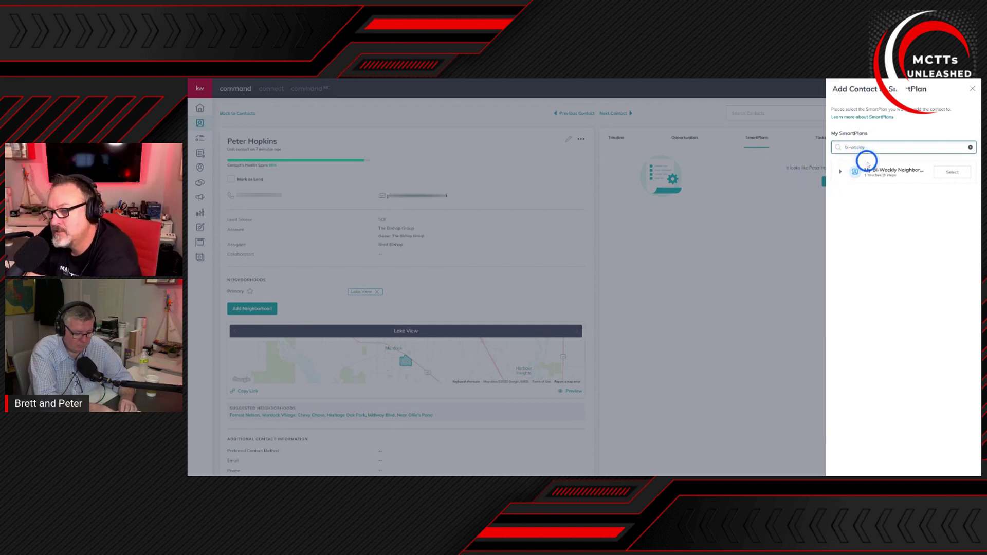
left_click(956, 173)
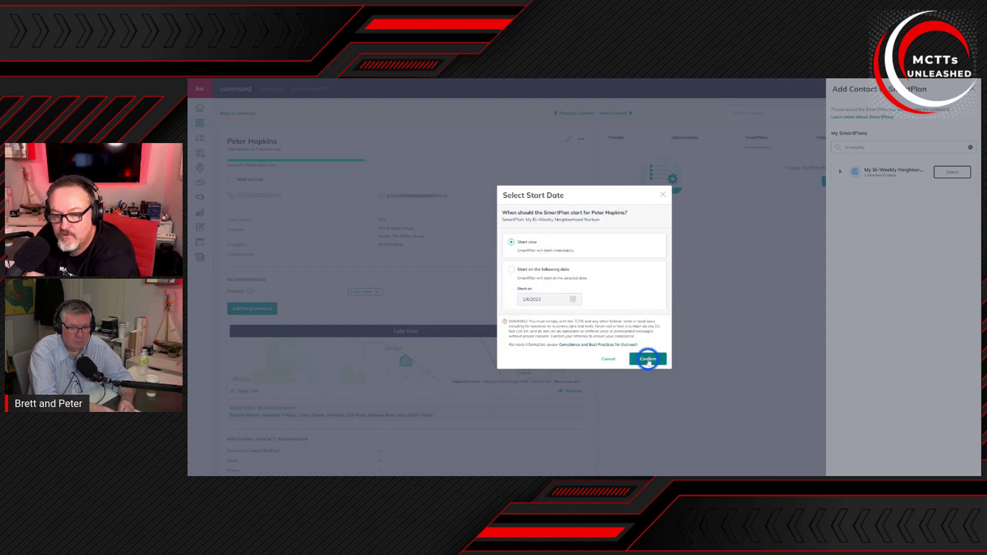
left_click(647, 360)
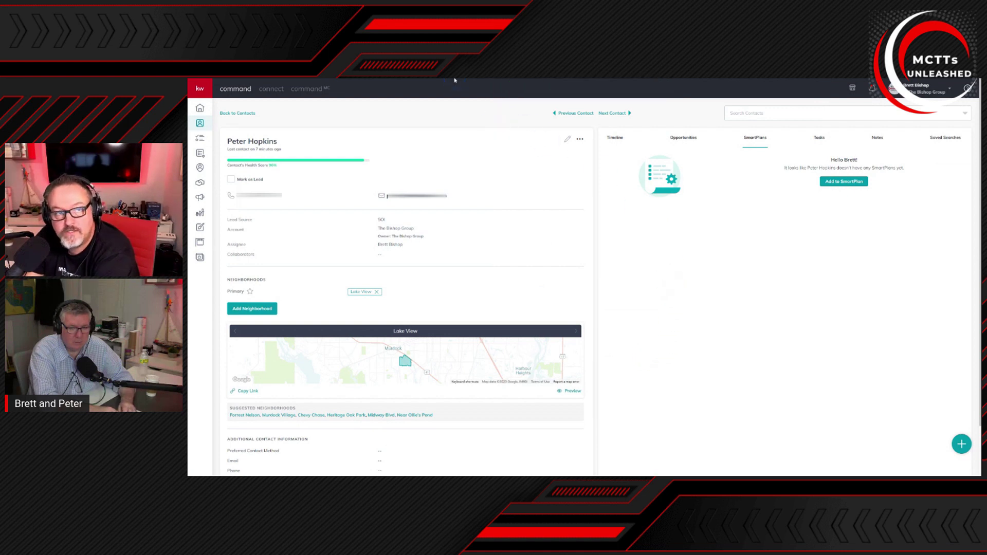
Step: Reload the contact page with F5 so the timeline shows the SmartPlan Added entry
key("F5")
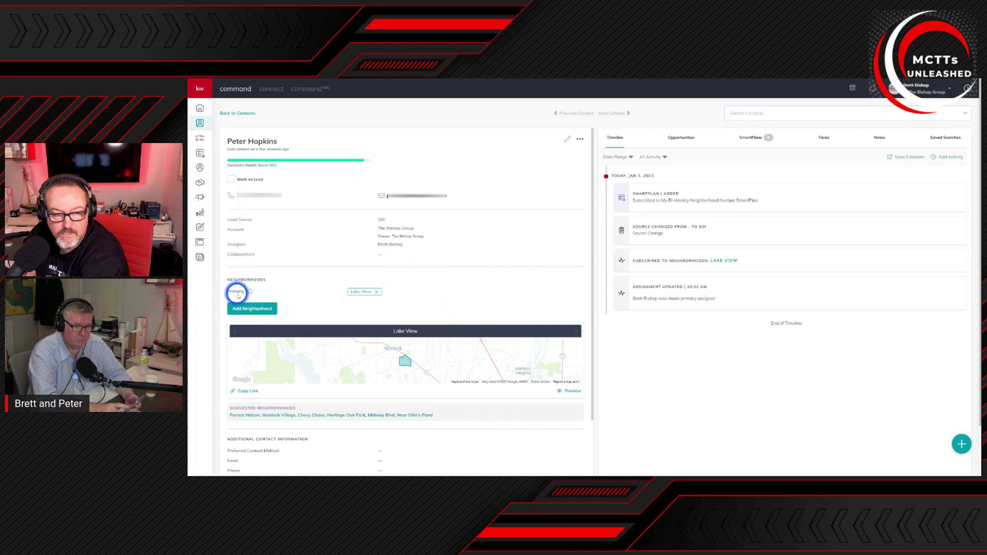
Step: Add Chevy Chase and Forrest Nelson from Suggested Neighborhoods to the contact's neighborhoods
scroll(412, 282, "down", 2)
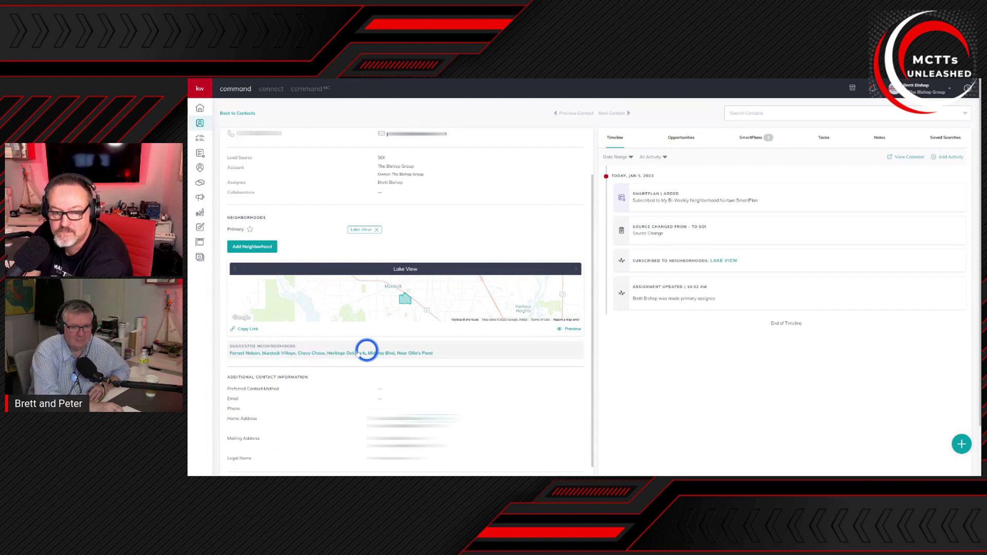
left_click(309, 353)
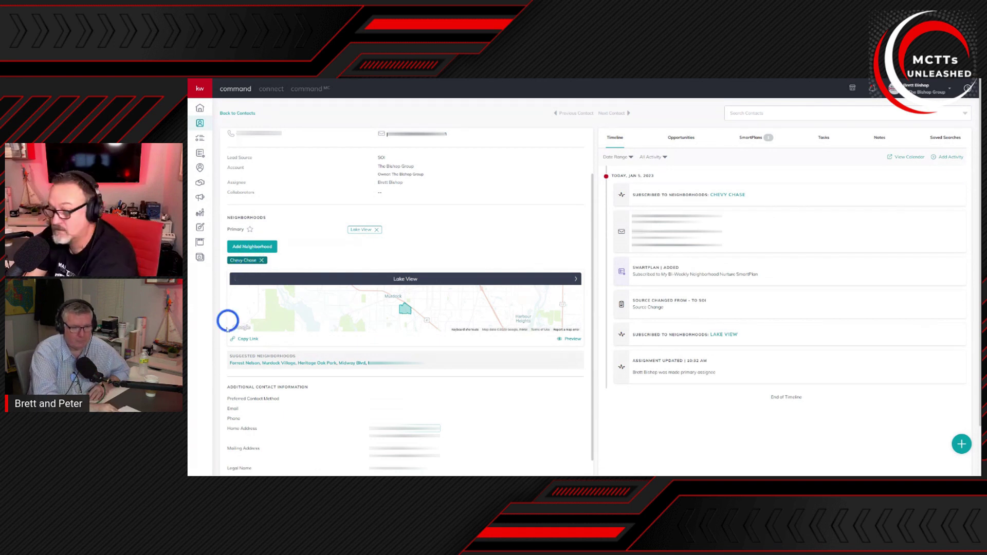
left_click(245, 363)
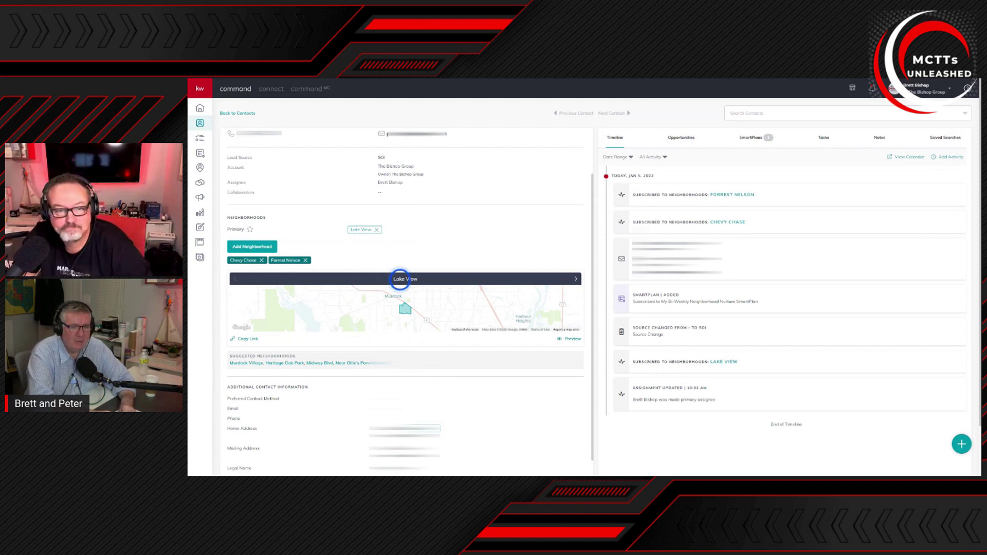
left_click(252, 248)
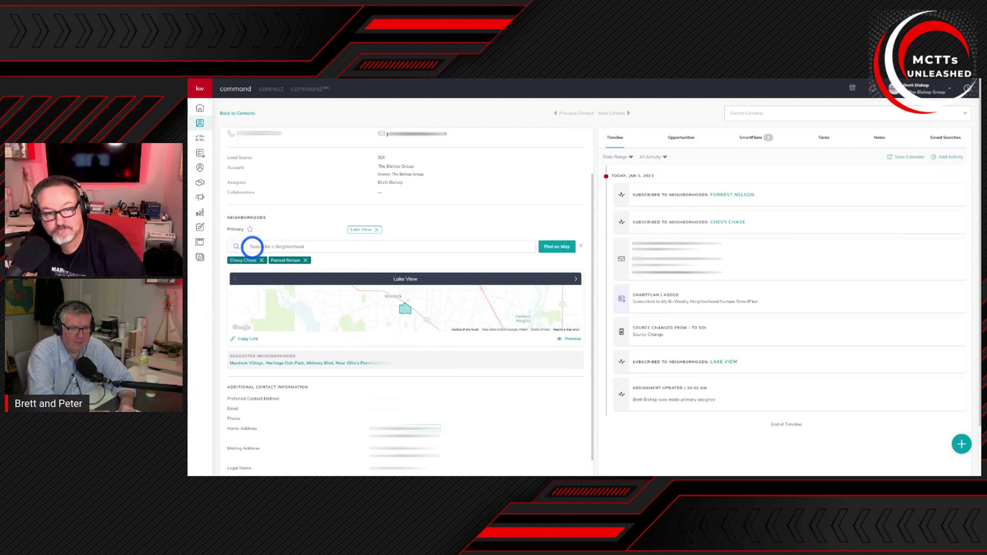
Step: Search 'suncoast lakes' and add Suncoast Lakes as the contact's third neighborhood
left_click(326, 248)
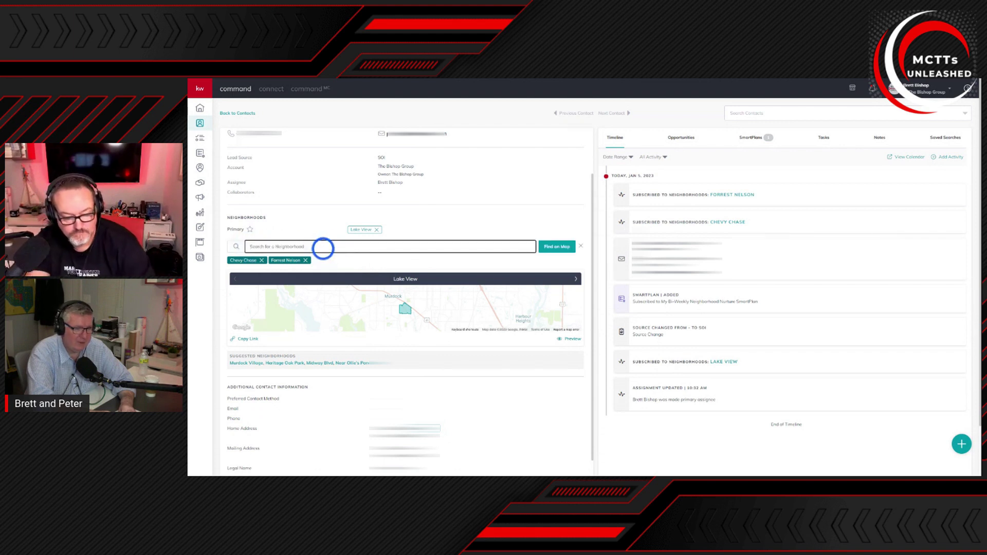
type("suncoast lakes")
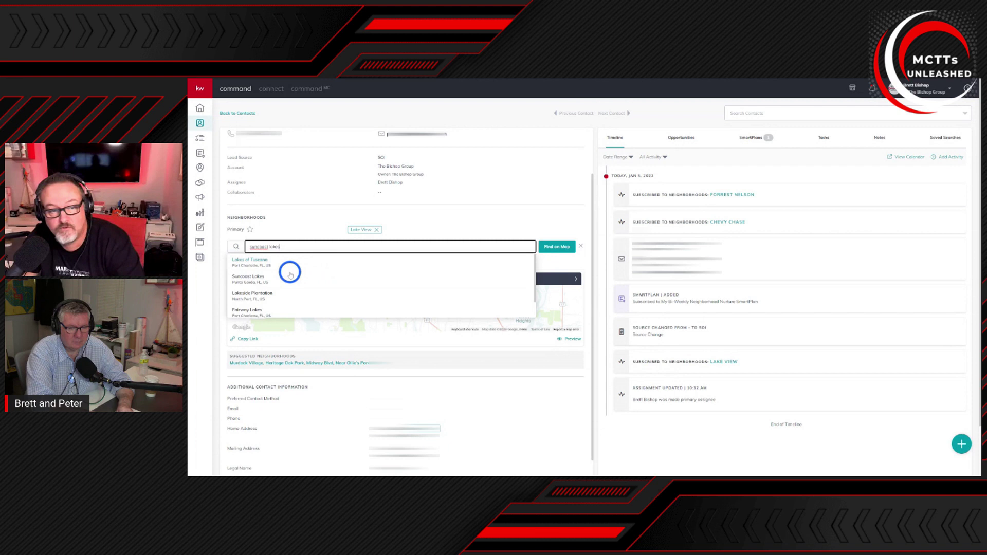
left_click(252, 277)
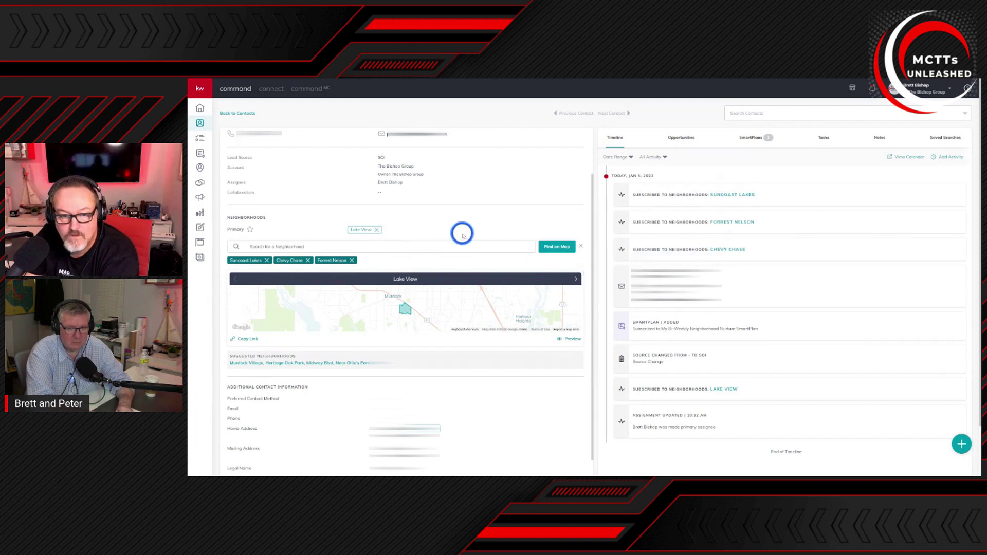
scroll(445, 273, "down", 5)
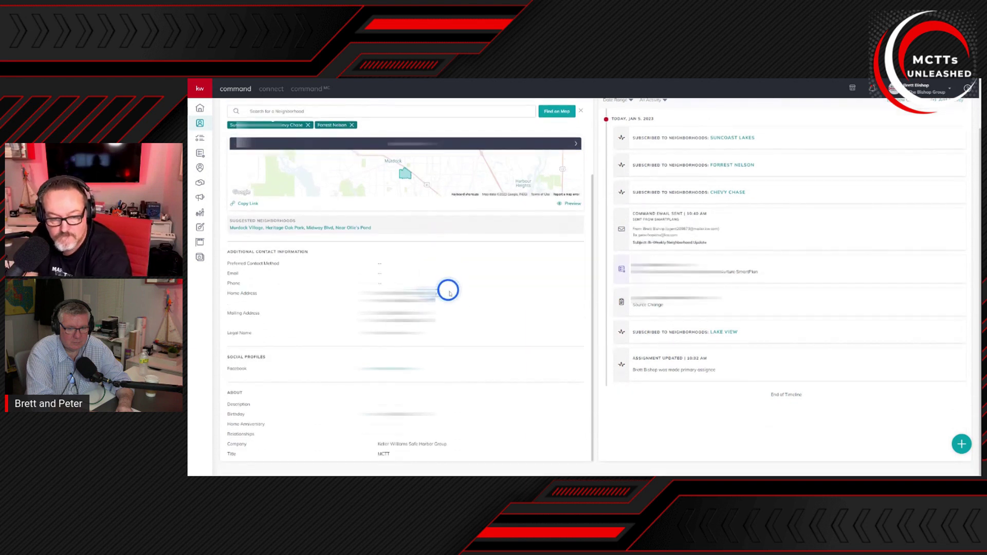
scroll(451, 287, "up", 5)
scroll(457, 296, "up", 2)
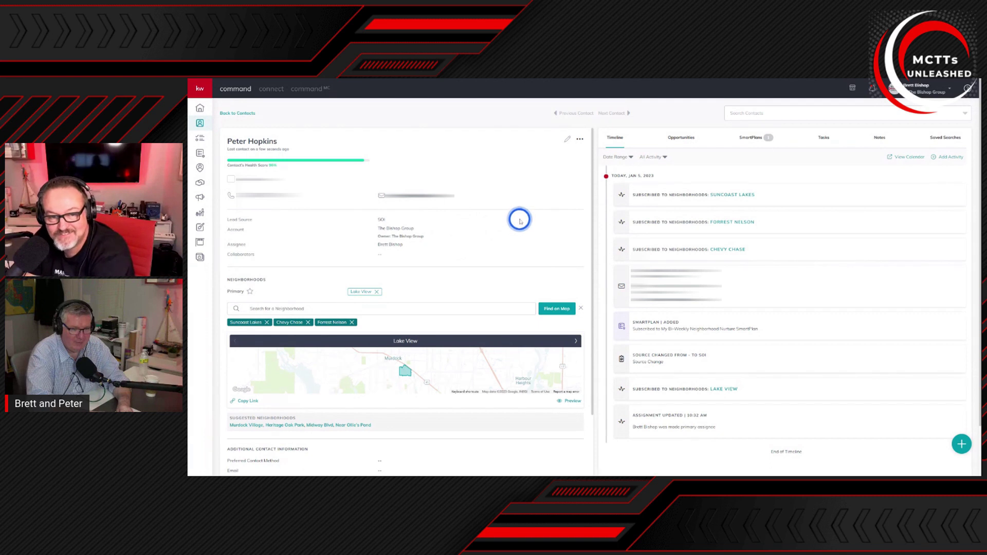
scroll(514, 236, "down", 5)
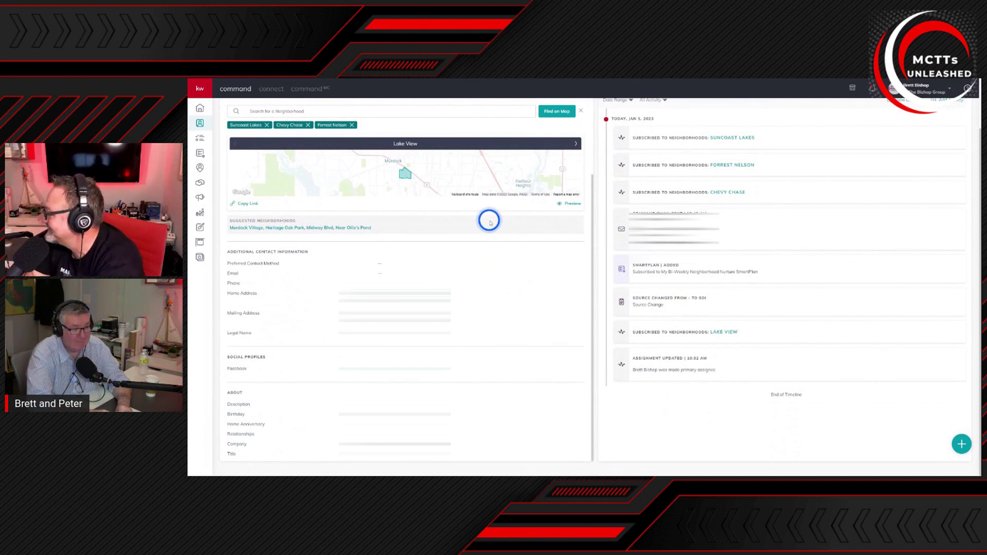
scroll(478, 247, "up", 3)
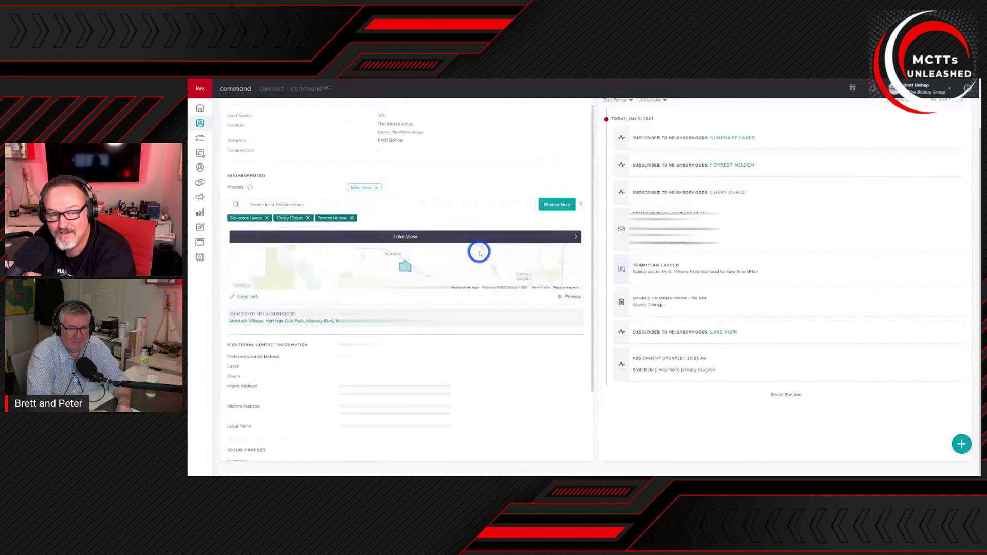
scroll(474, 247, "up", 1)
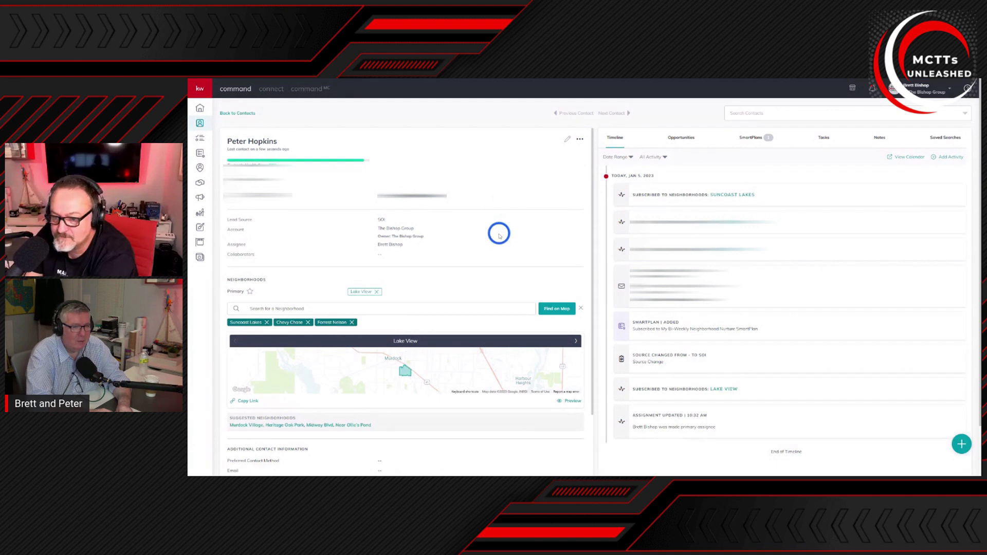
scroll(498, 233, "down", 2)
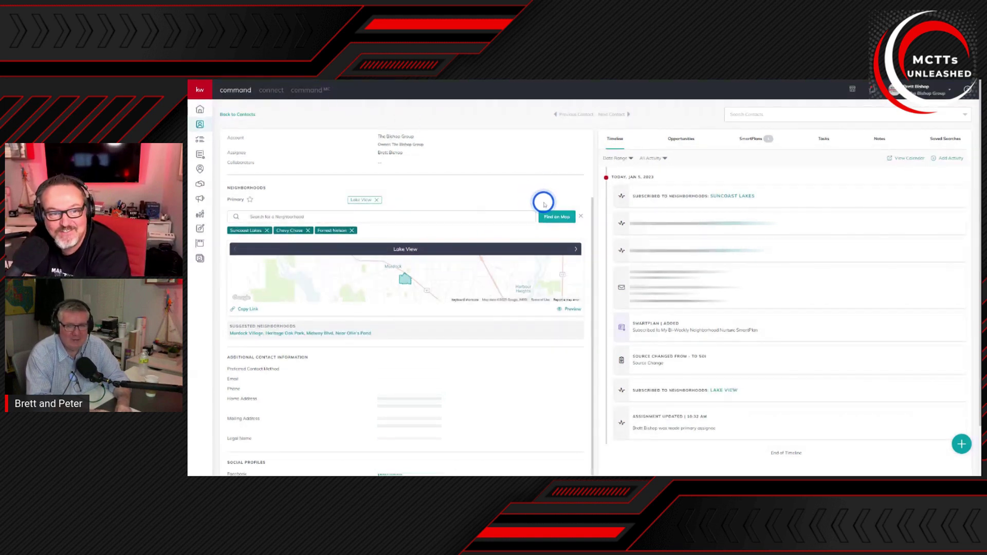
scroll(544, 204, "up", 2)
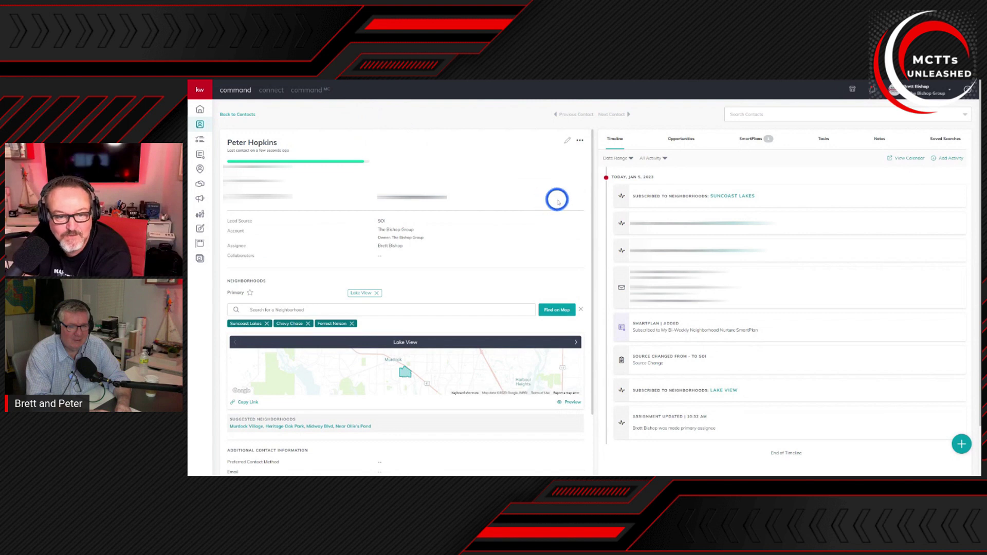
left_click(567, 141)
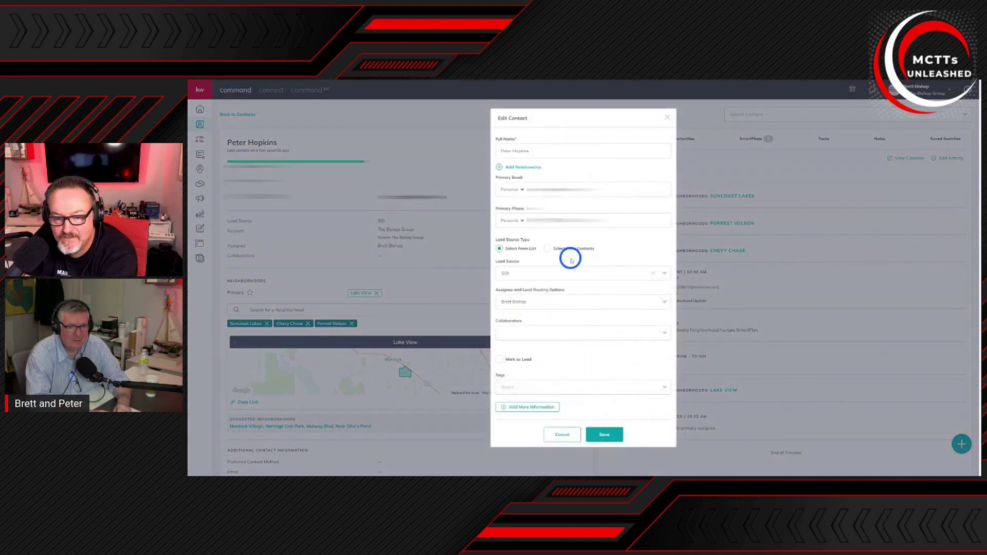
Step: Try tag searches 'soi' and 'seller', then enter '2023 Seller' to get the Create Custom Tag option
left_click(550, 386)
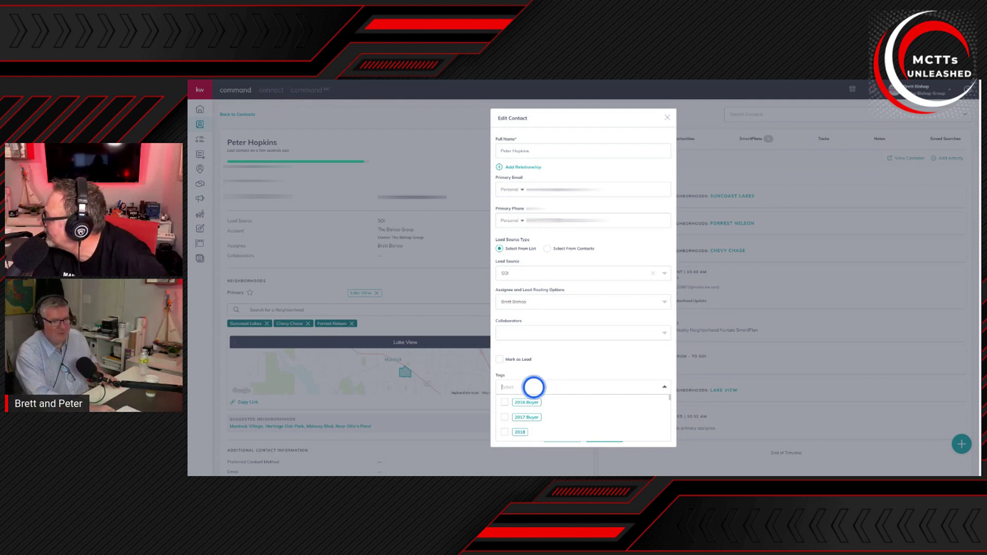
type("soi")
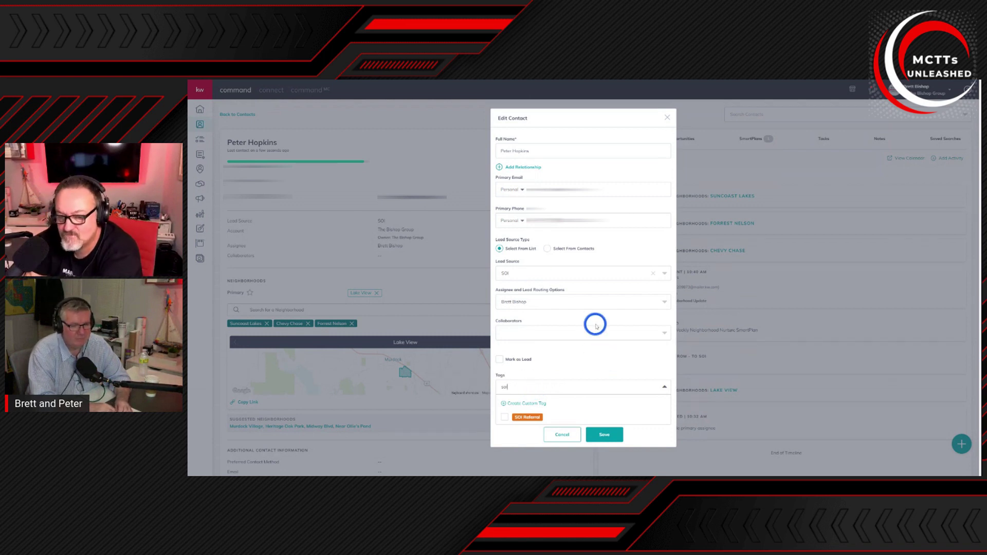
key("BackSpace")
key("BackSpace")
key("BackSpace")
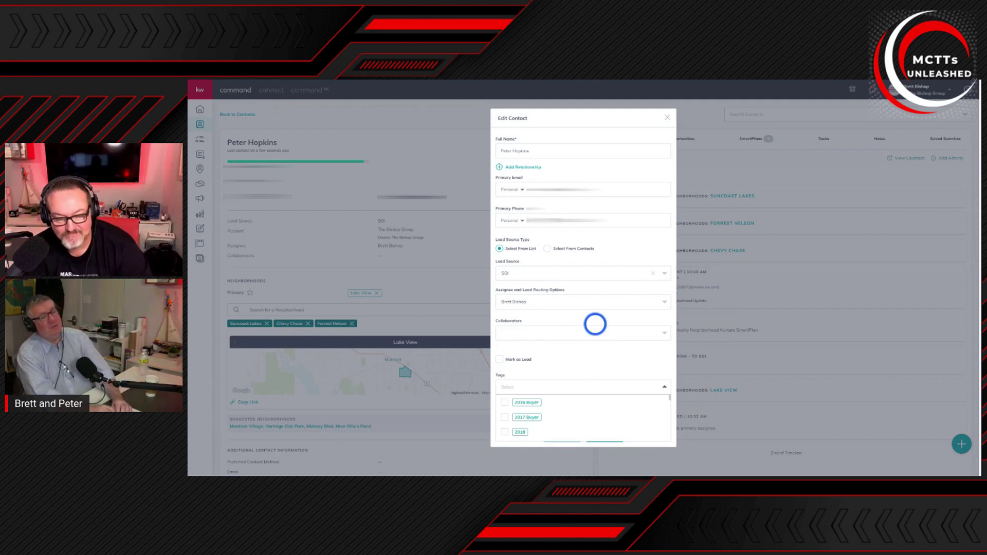
type("s")
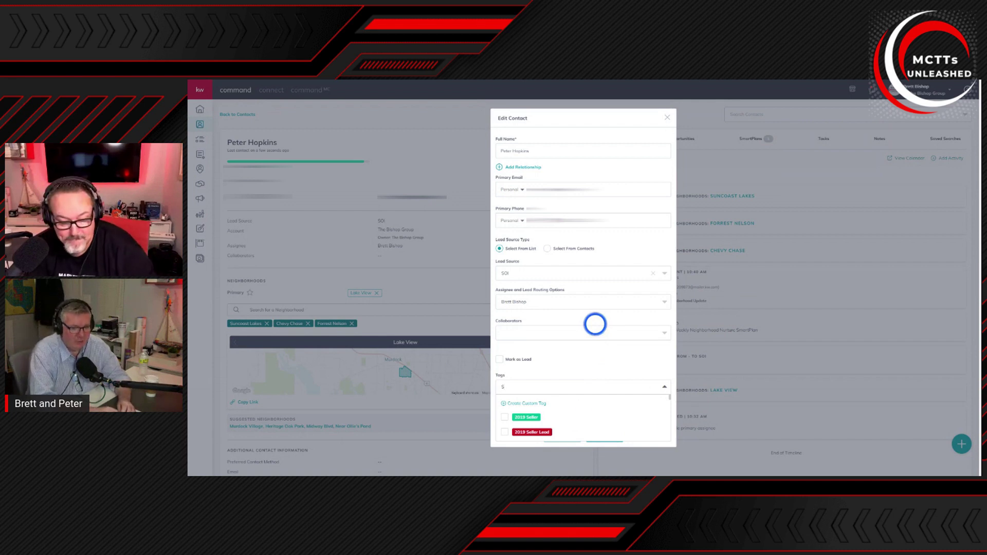
type("eller")
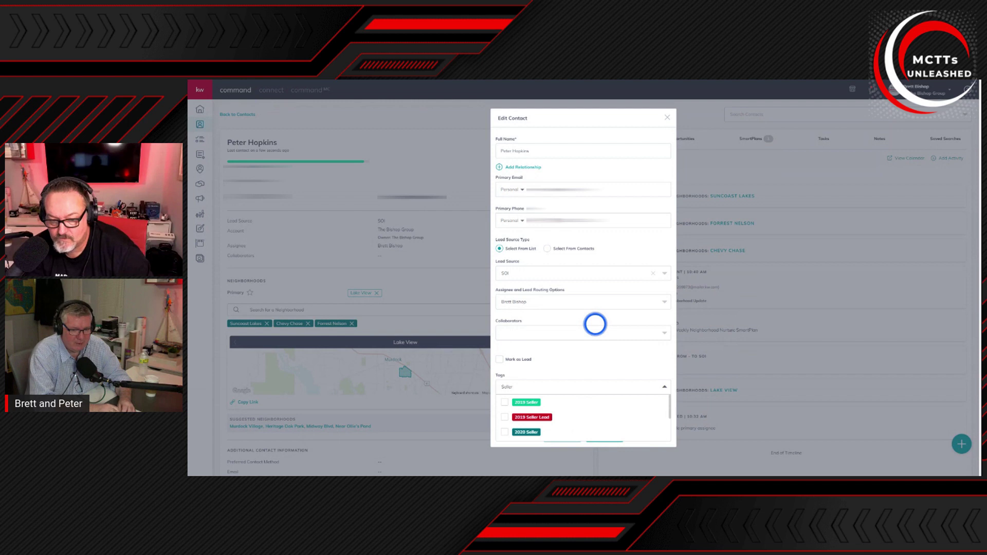
key("BackSpace")
key("BackSpace")
key("BackSpace")
key("BackSpace")
key("BackSpace")
key("BackSpace")
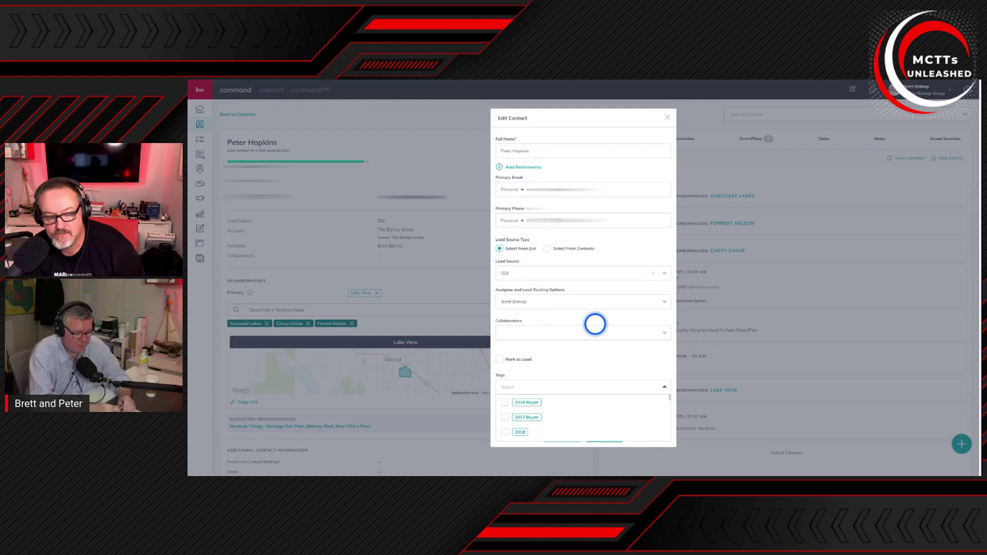
type("20")
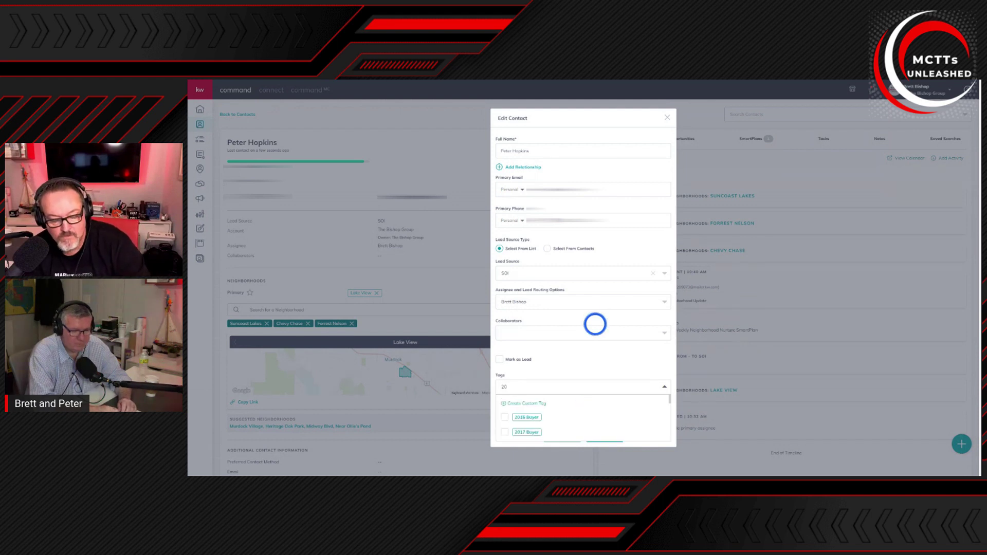
type("23")
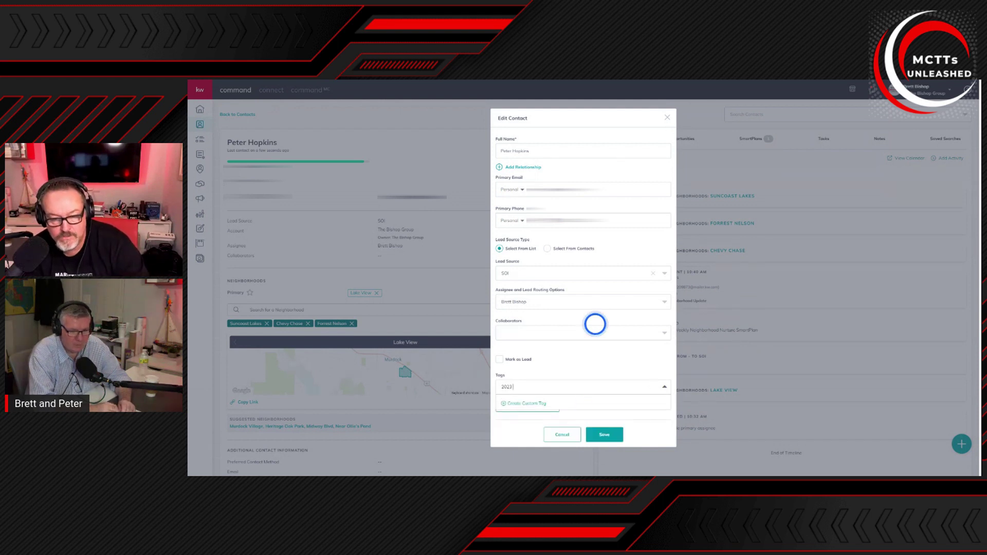
type(" Seller")
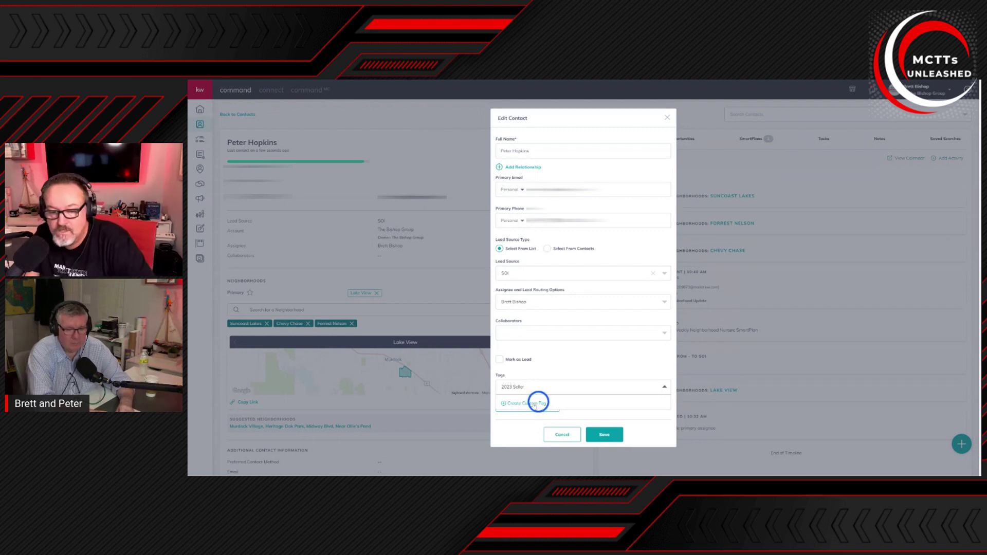
left_click(534, 403)
Step: Give the new 2023 Seller tag a teal colour and save the contact edits
left_click(506, 402)
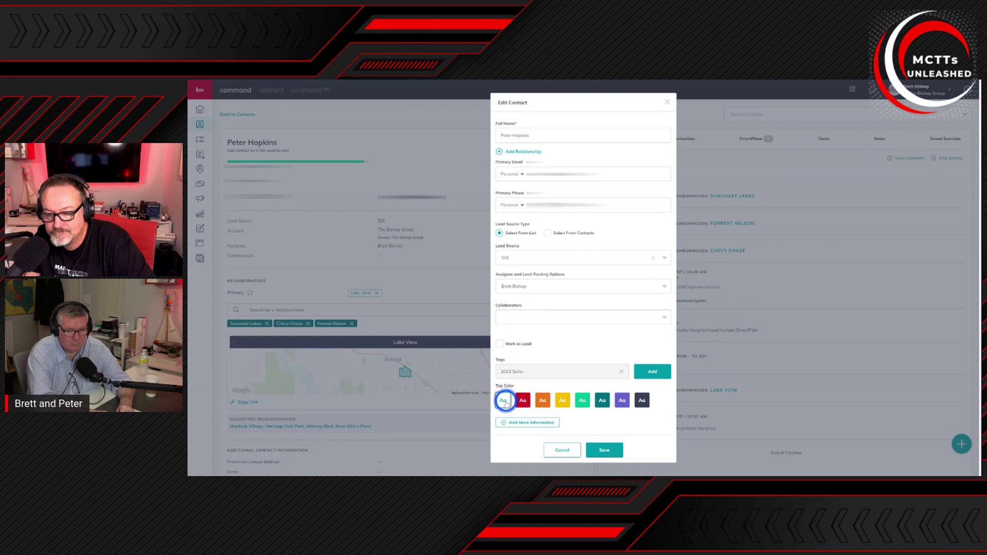
left_click(600, 404)
left_click(609, 453)
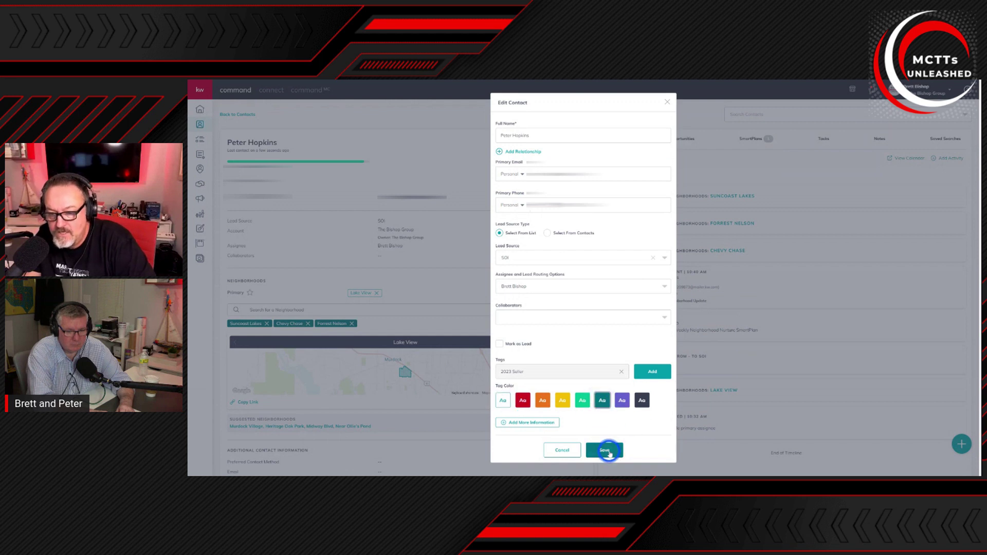
left_click(608, 452)
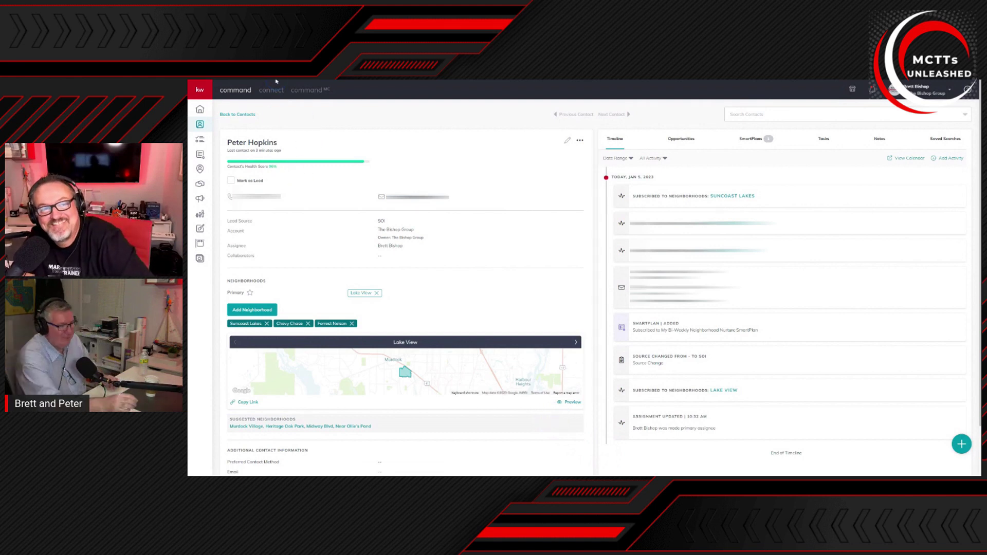
key("F5")
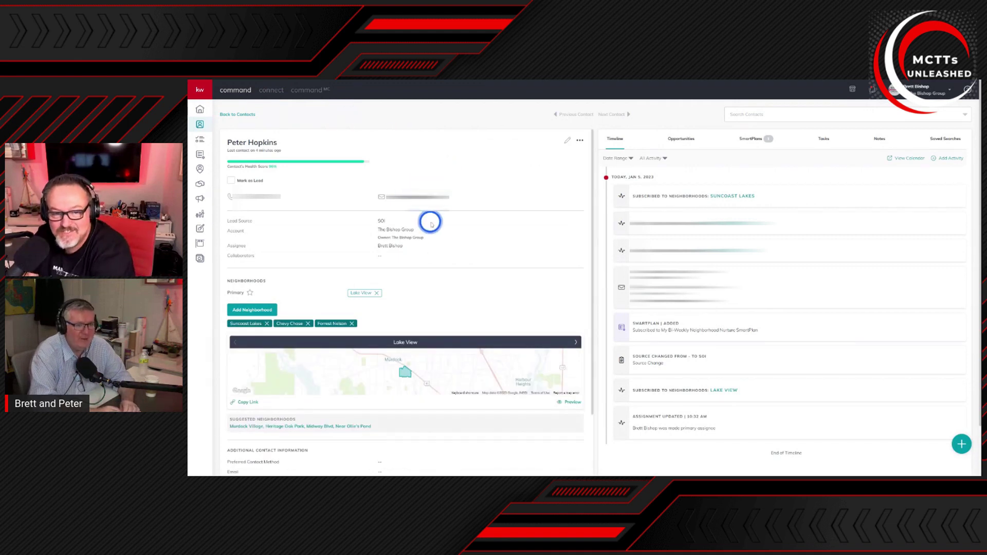
scroll(451, 263, "down", 3)
scroll(466, 273, "down", 1)
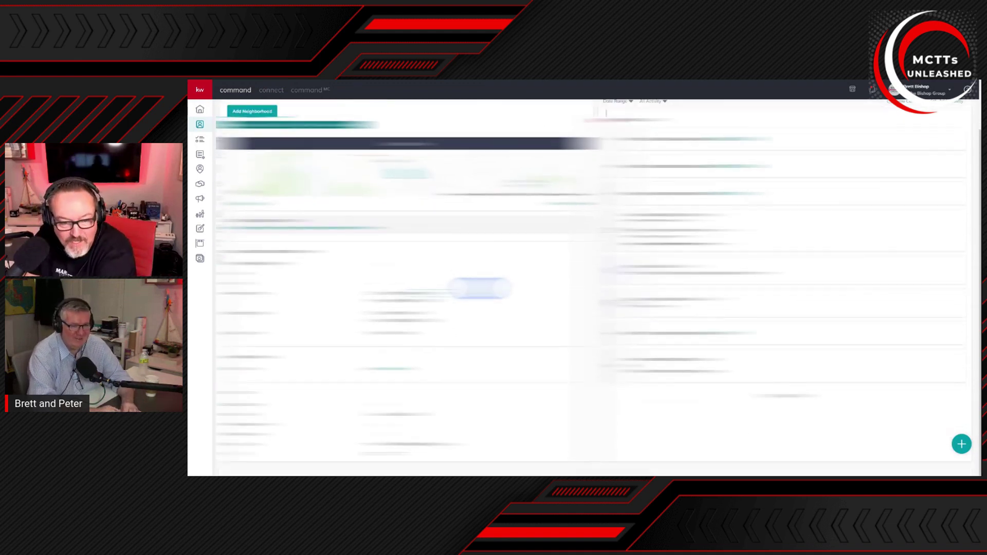
scroll(481, 285, "up", 3)
scroll(483, 295, "up", 2)
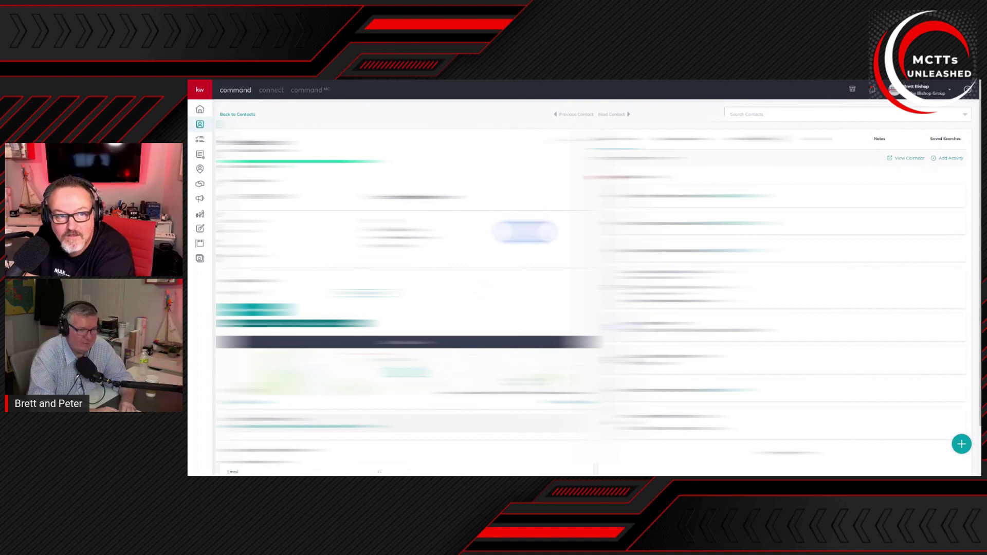
scroll(522, 234, "down", 3)
scroll(519, 234, "down", 1)
scroll(517, 236, "up", 4)
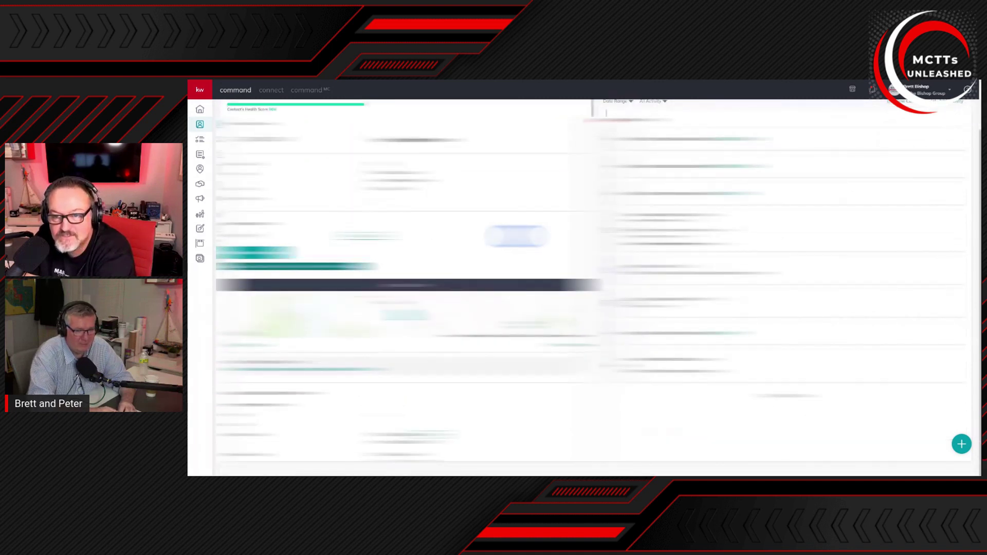
left_click(565, 143)
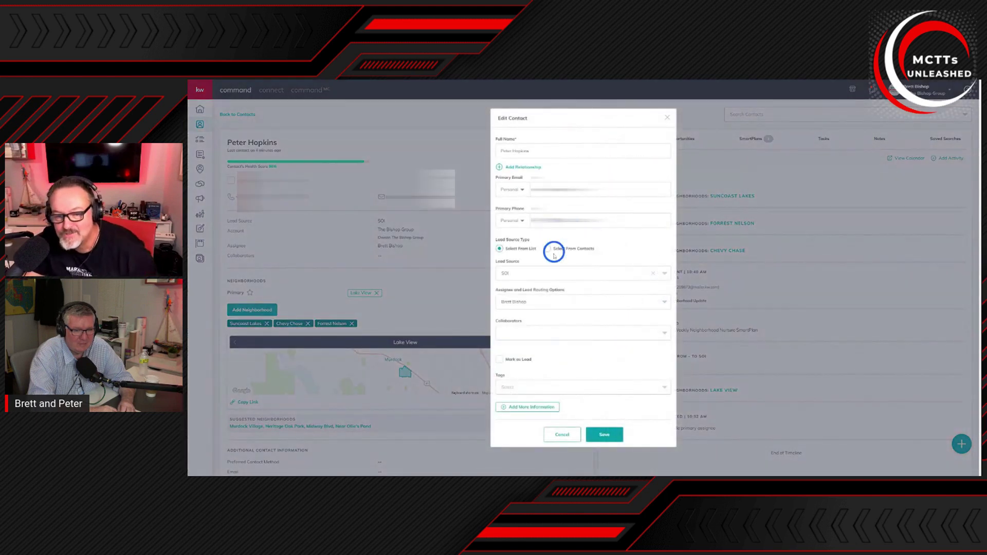
Step: In Edit Contact's Tags field, type '2023 Seale' to look up the 2023 Seller tag
left_click(559, 392)
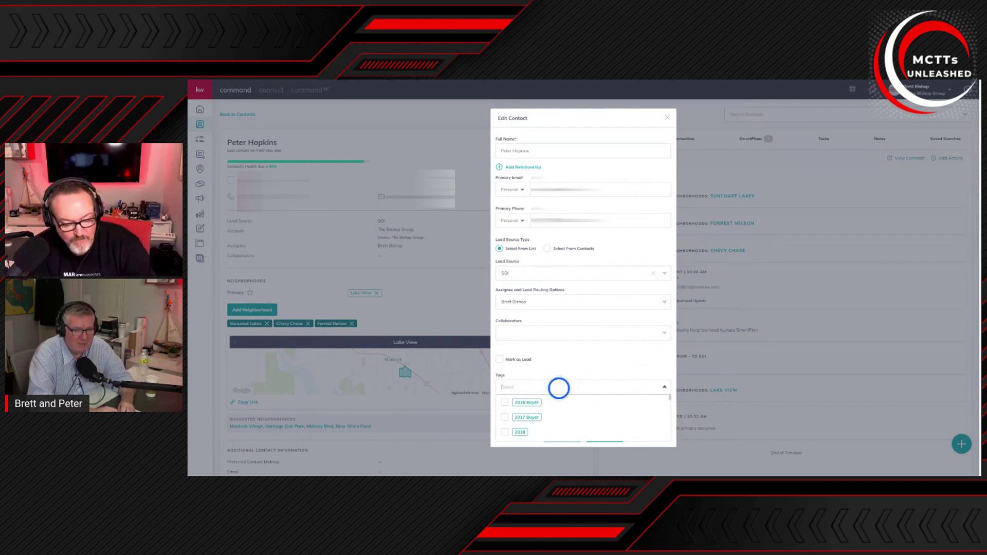
type("2023")
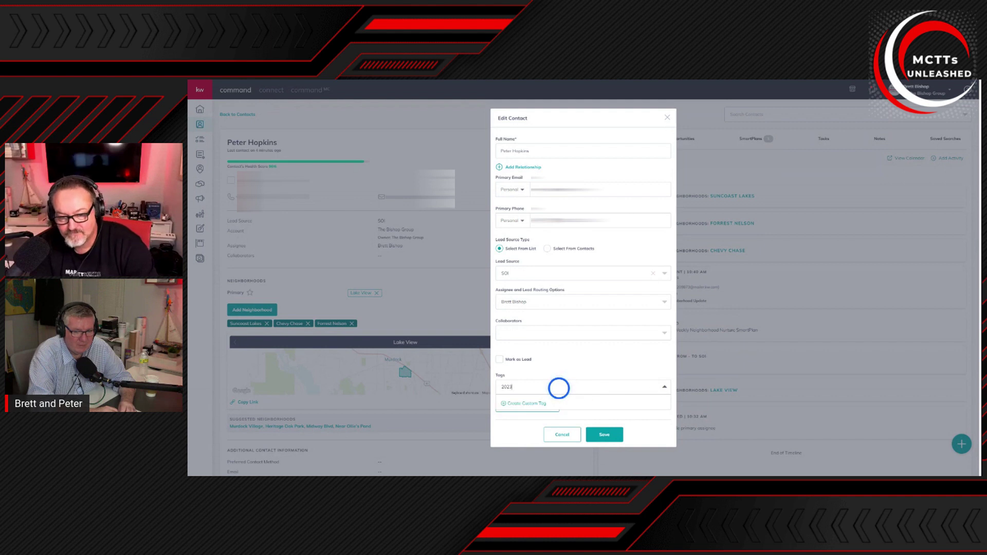
type(" Sea")
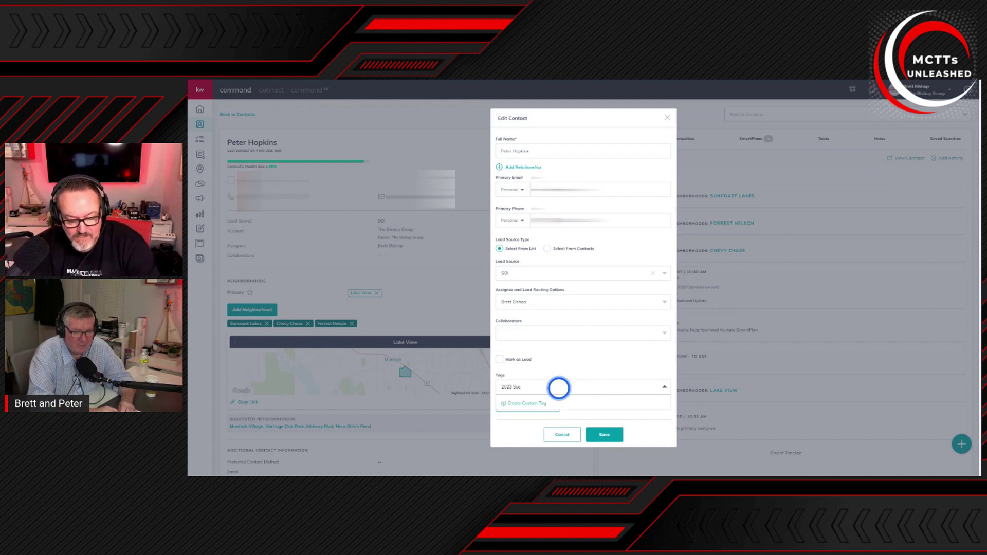
type("ler")
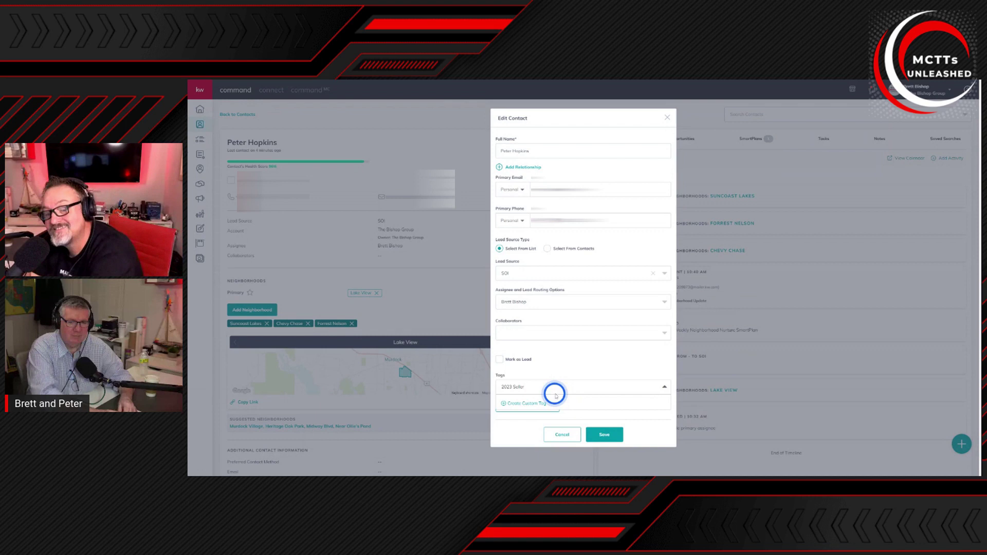
Step: Create a custom '2023 Seller' tag in teal, add it to the contact, and save the contact
left_click(529, 403)
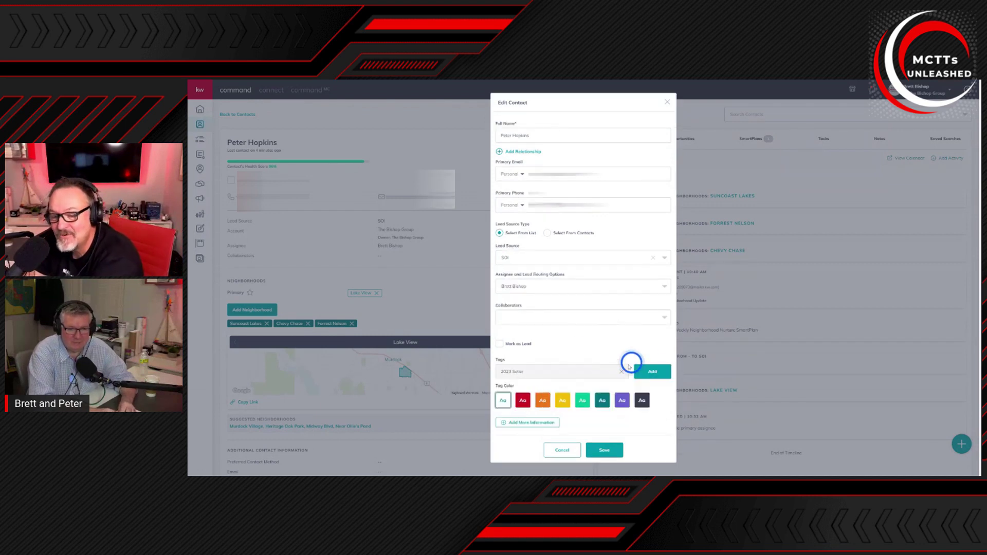
left_click(608, 404)
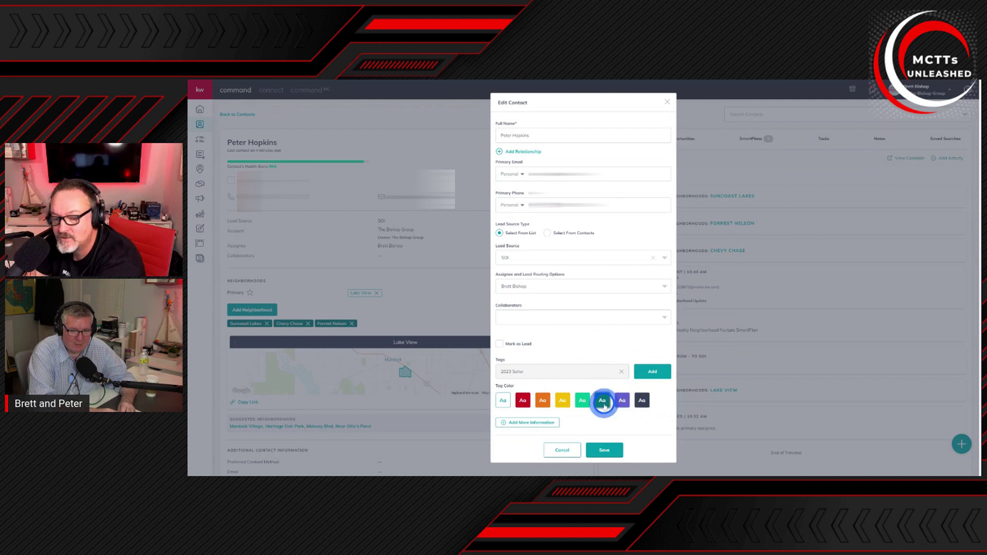
left_click(605, 455)
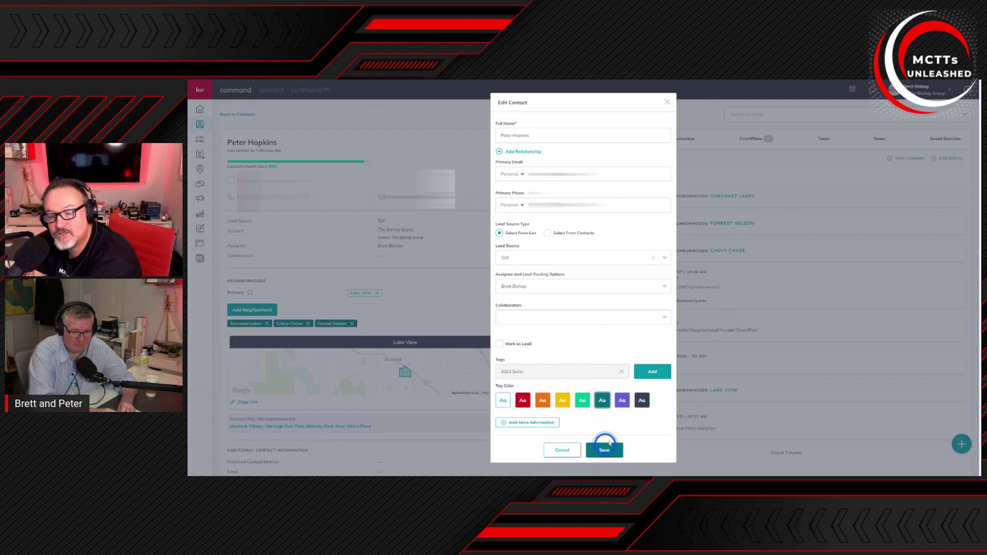
left_click(650, 371)
left_click(517, 372)
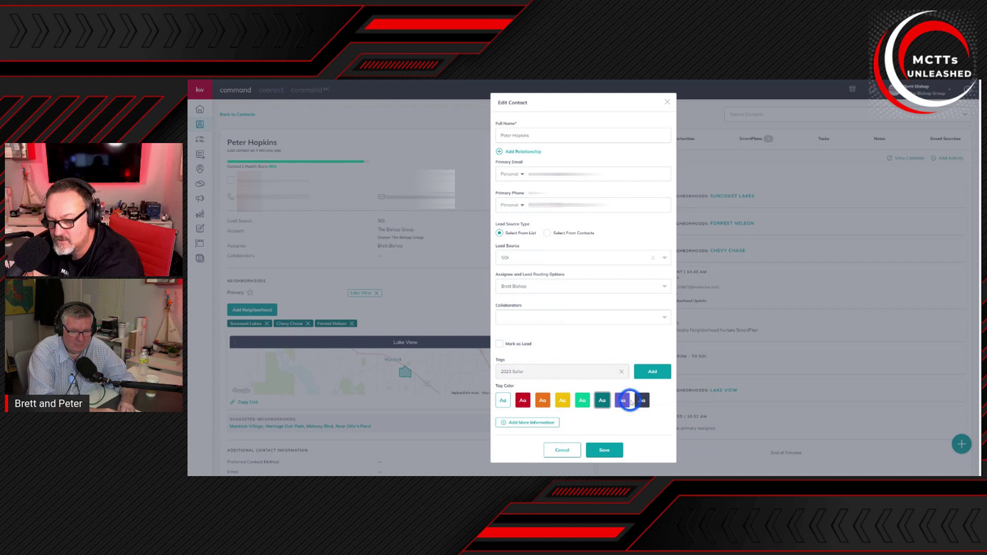
left_click(653, 371)
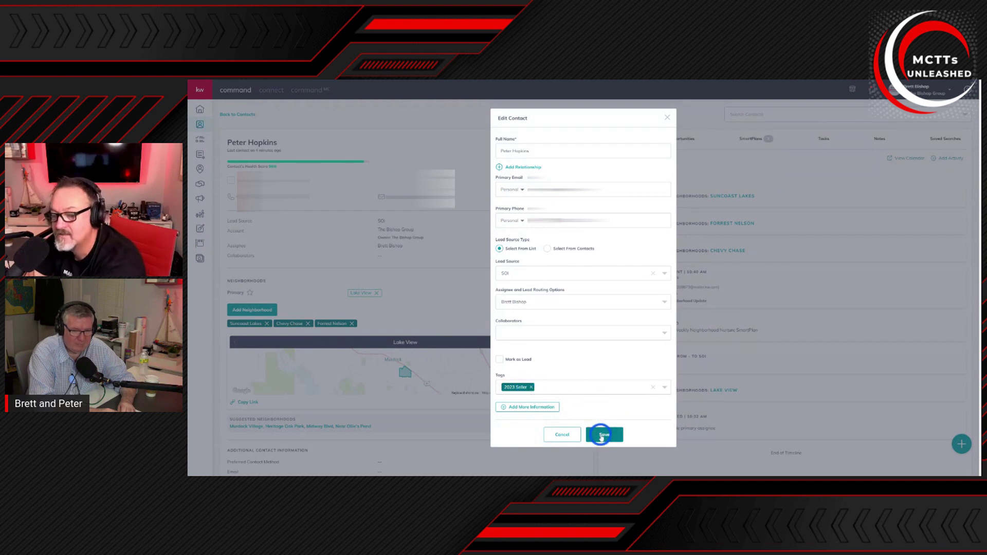
left_click(602, 435)
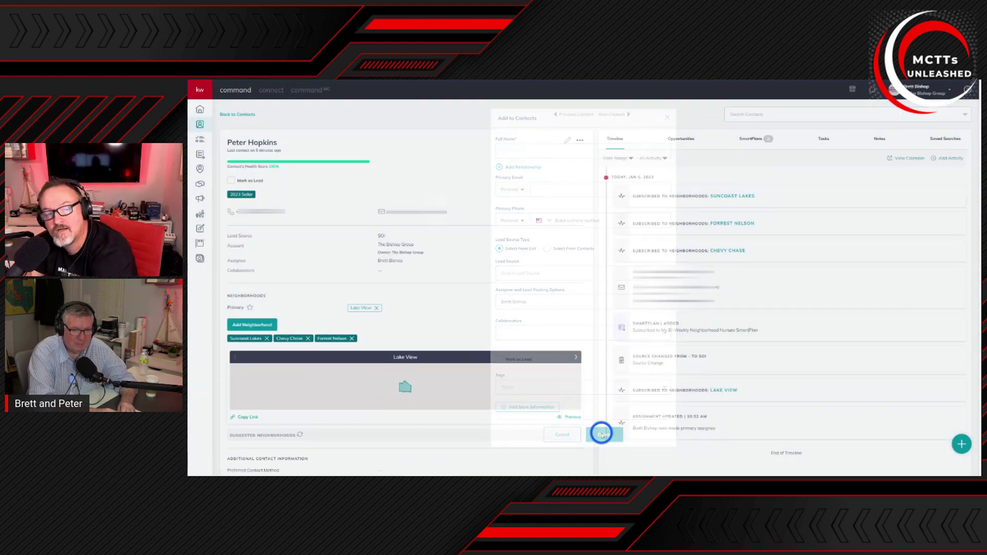